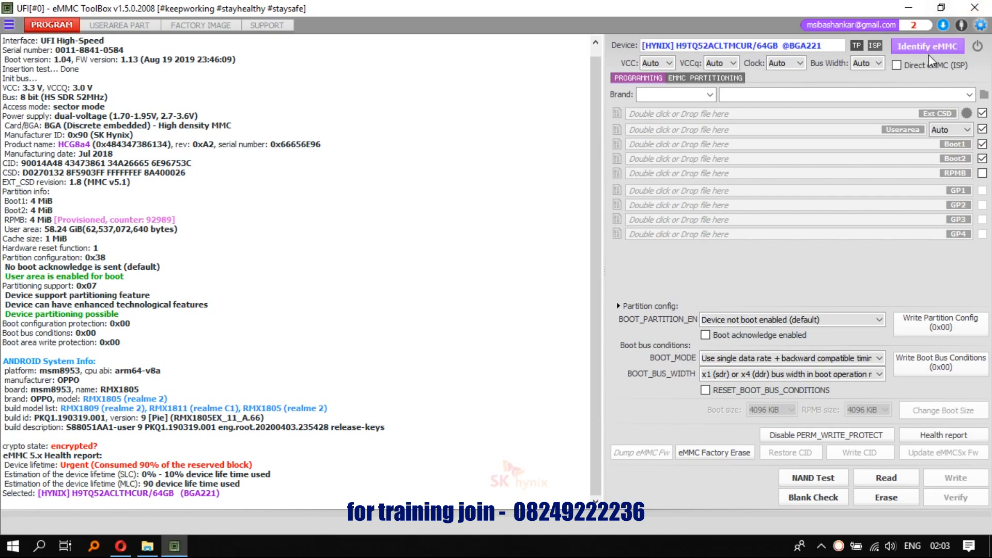
Configure the user area to exclude userdata, with an 8 Bit bus width and a 24 MHz clock
click(948, 129)
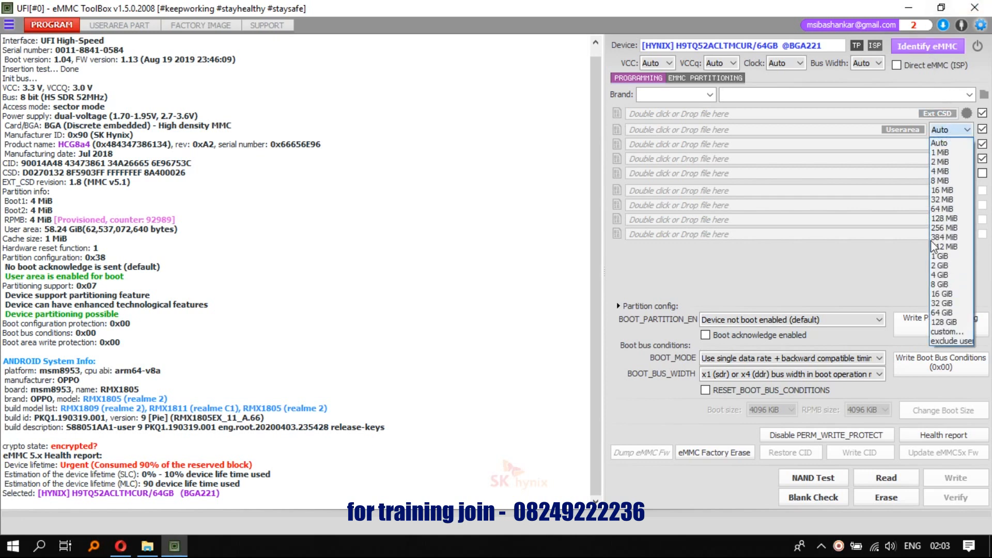
click(942, 336)
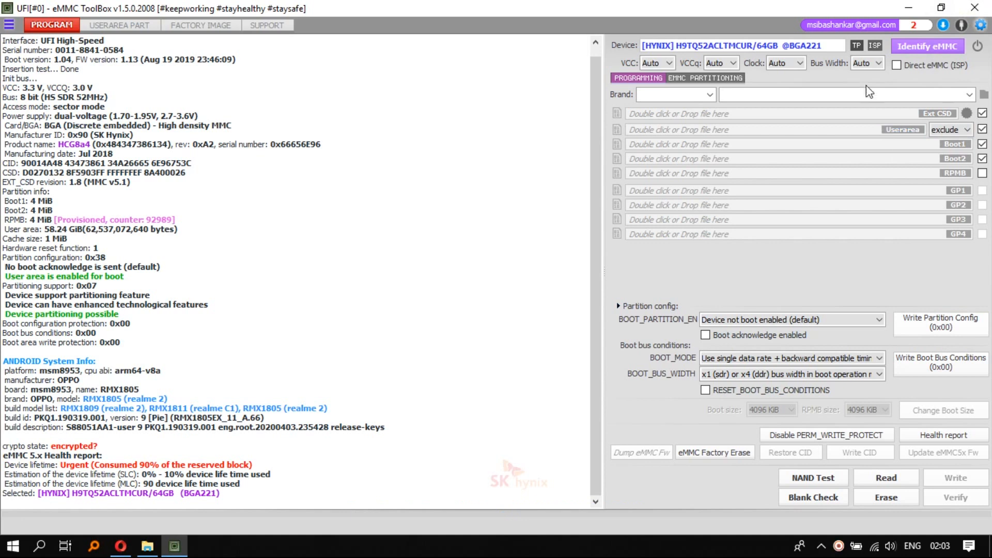
click(863, 63)
click(861, 104)
click(785, 63)
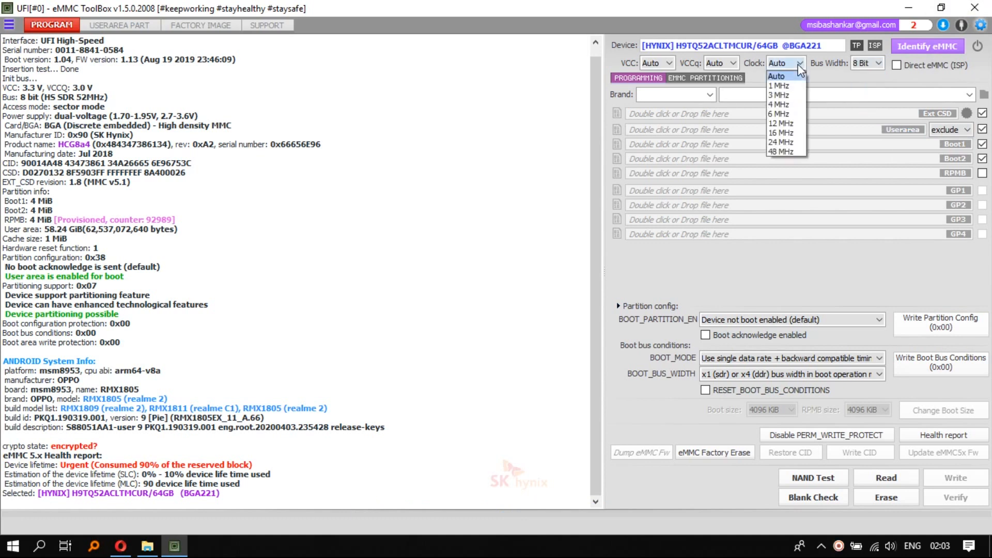
click(781, 143)
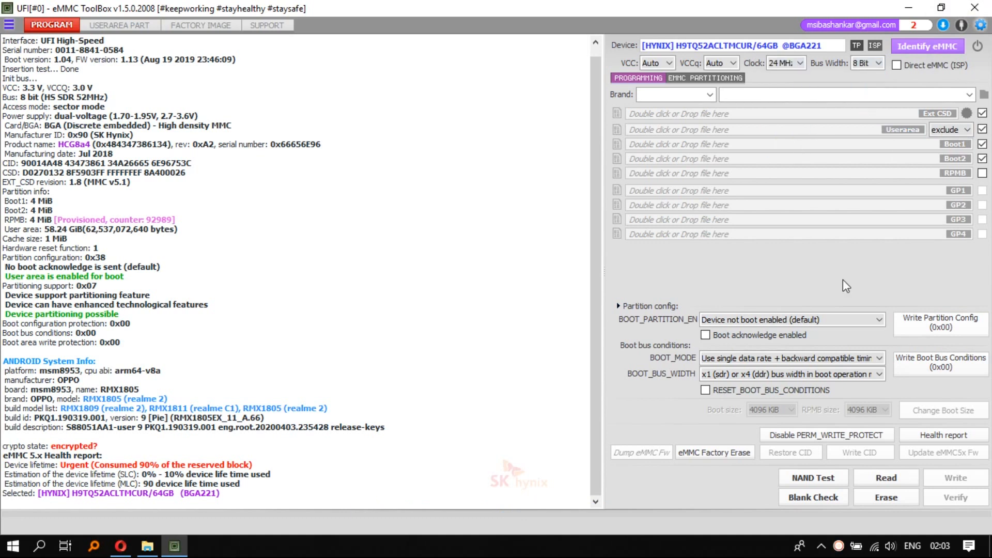
Read the Ext CSD, Boot1, Boot2 and user area of the eMMC into backup files
click(900, 470)
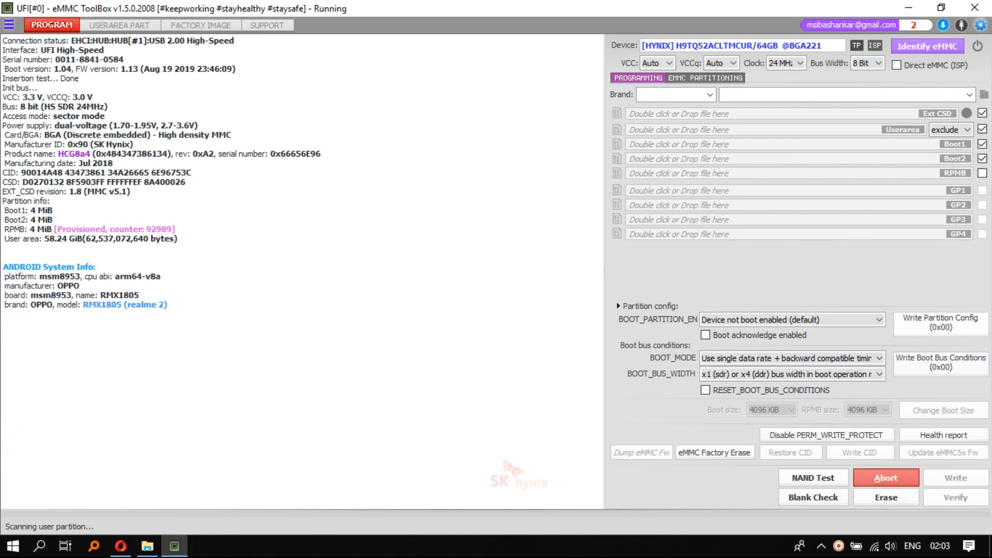
click(900, 470)
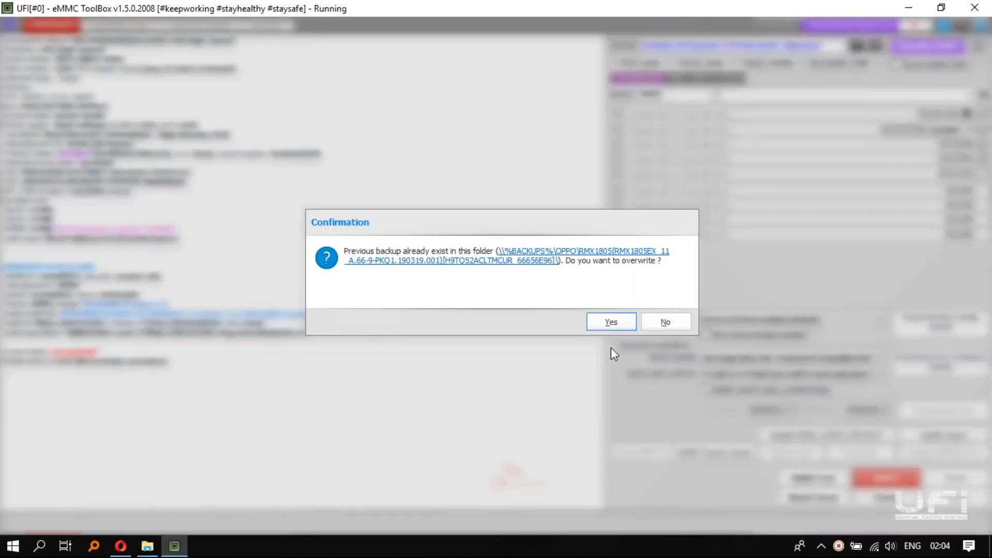
click(609, 320)
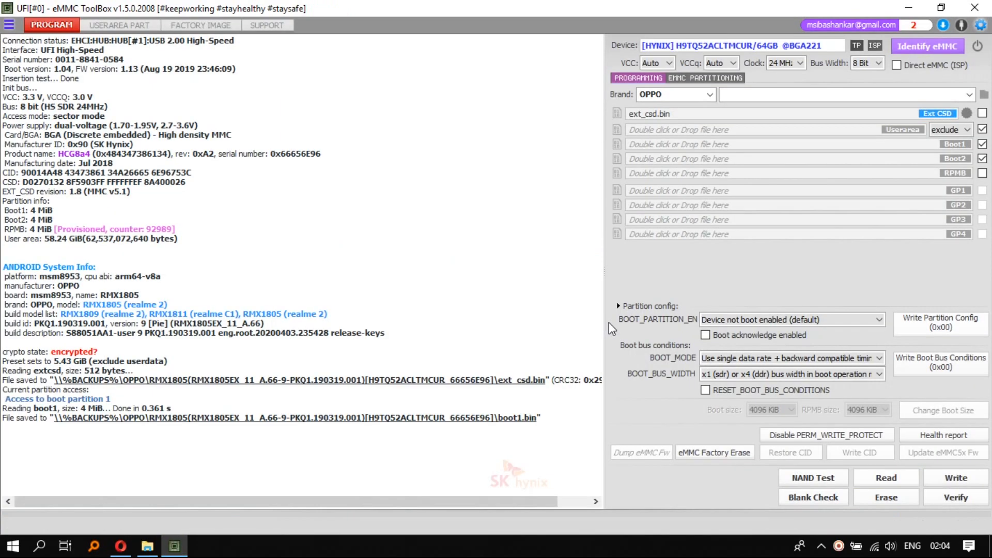
Leave Boot1 out of the selection, read Boot2 and the user area, and abort during the user area read
click(982, 144)
click(887, 478)
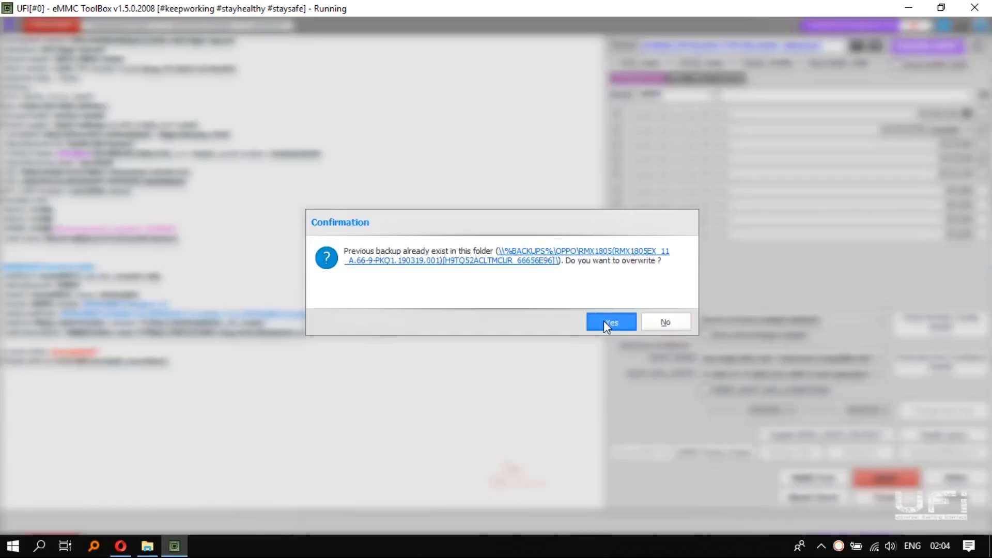
click(604, 320)
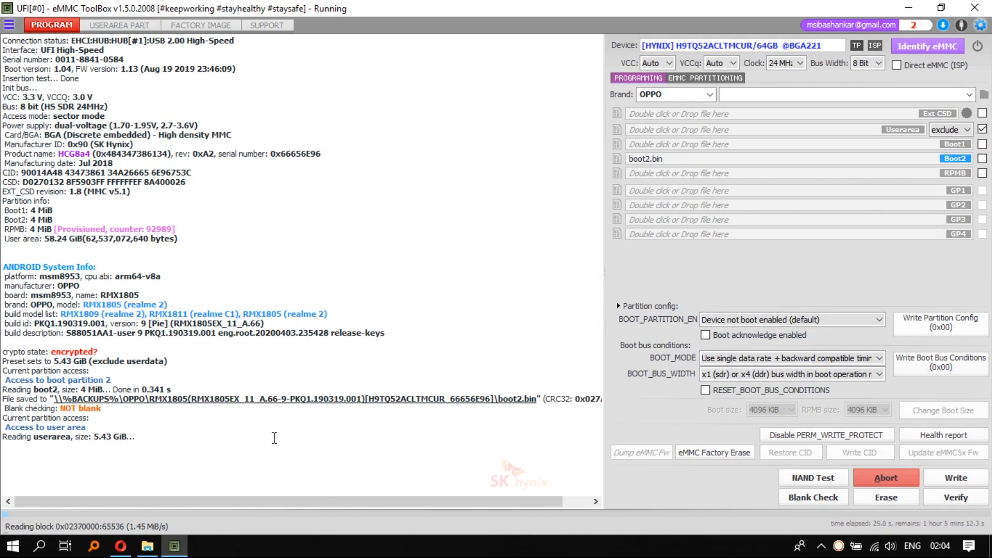
click(872, 480)
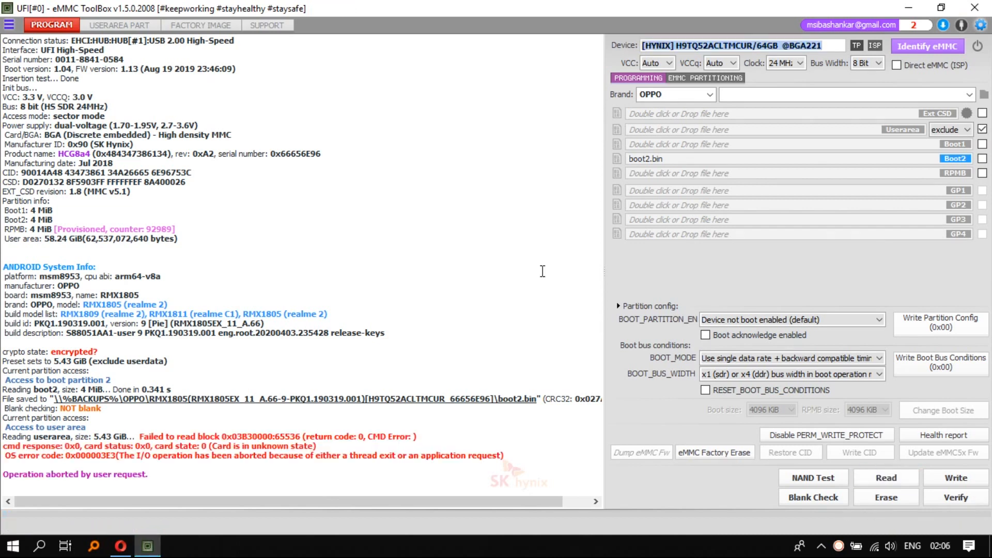
Read the user area partitions oppodycnvbk, oppostanvbk, modemst1, modemst2, persist, opporeserve2 and fsg to backup files
click(122, 22)
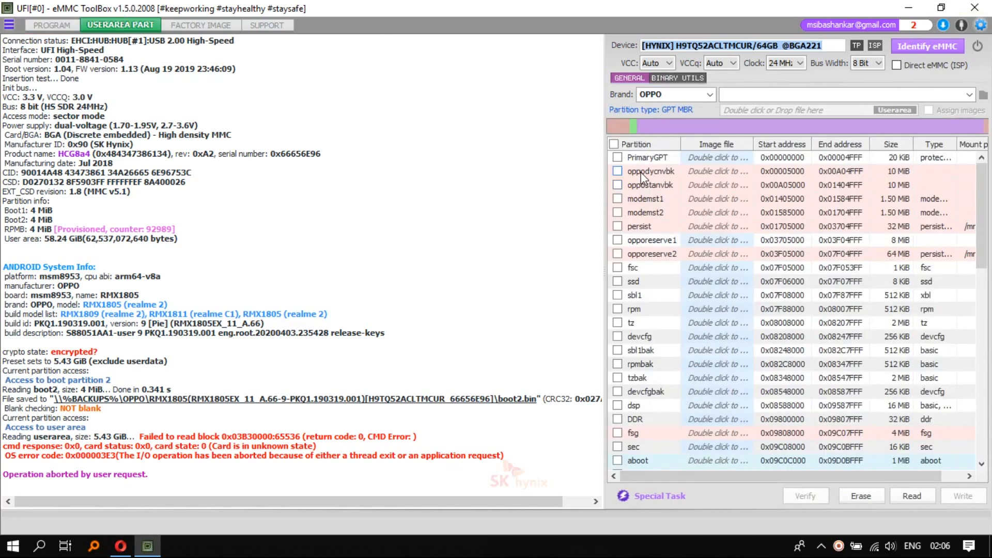
click(617, 171)
click(617, 184)
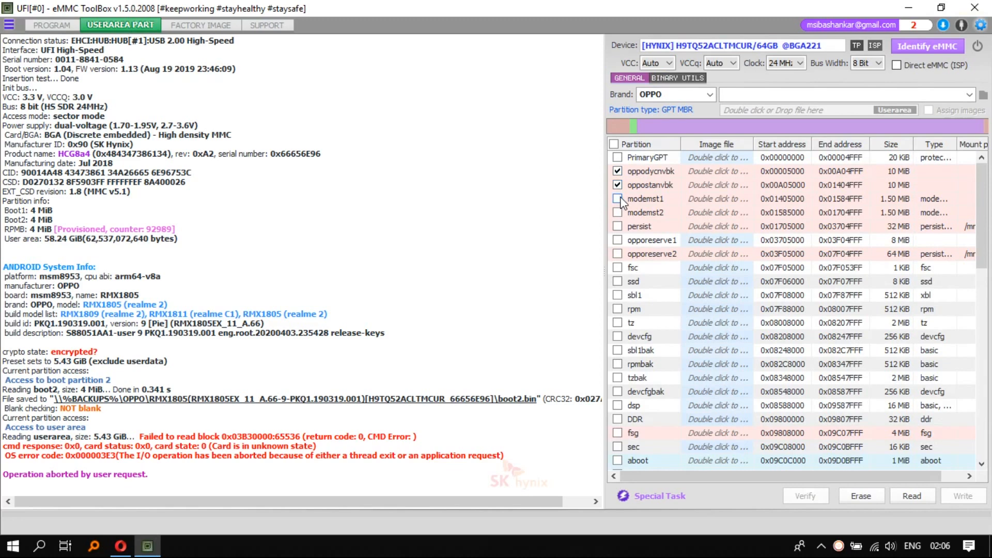
click(617, 199)
click(617, 212)
click(618, 227)
click(617, 254)
scroll(618, 256, down, 6)
click(616, 182)
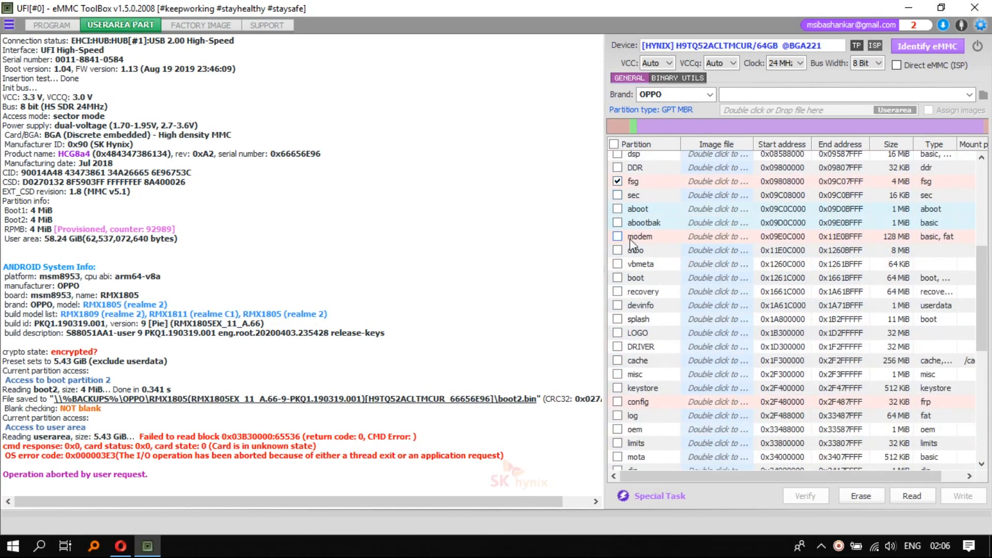
drag(976, 346, 976, 446)
click(912, 496)
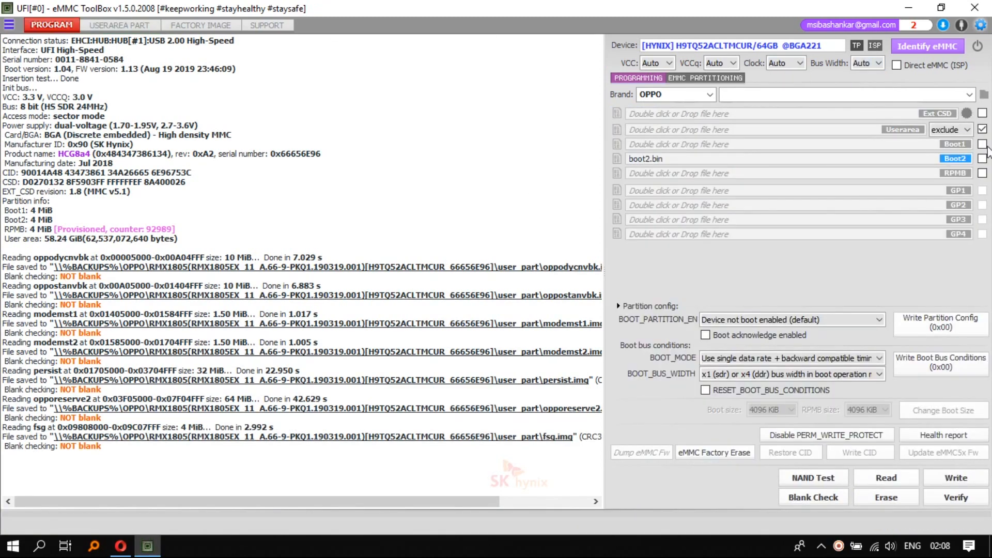
Close the UFI eMMC ToolBox and start eMMC_tool Suite from the easy jtag folder on the desktop
click(973, 382)
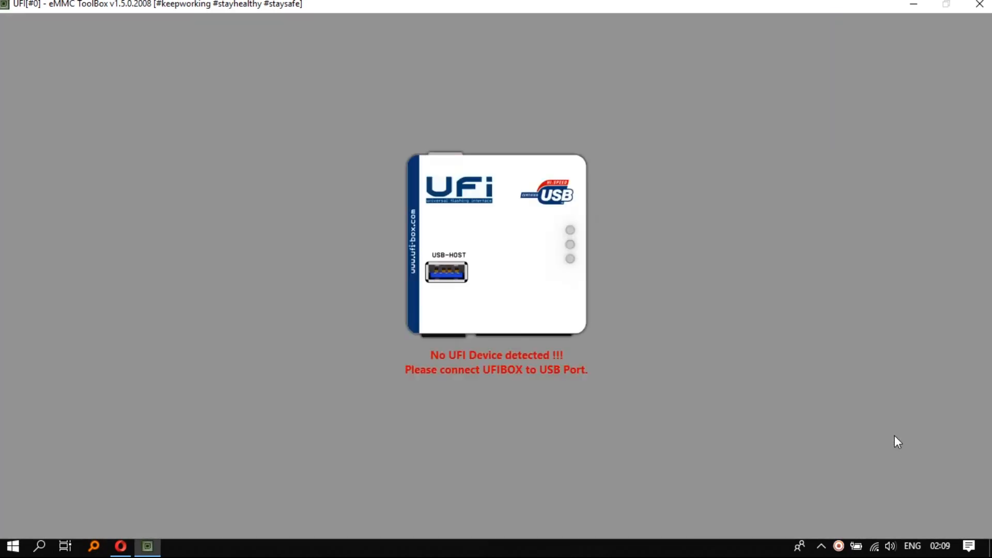
click(980, 5)
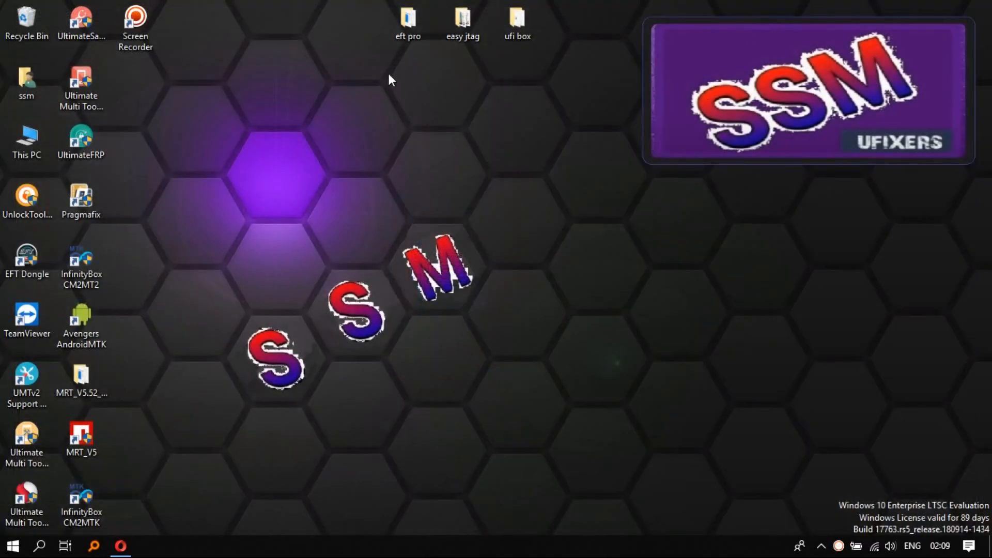
double_click(467, 20)
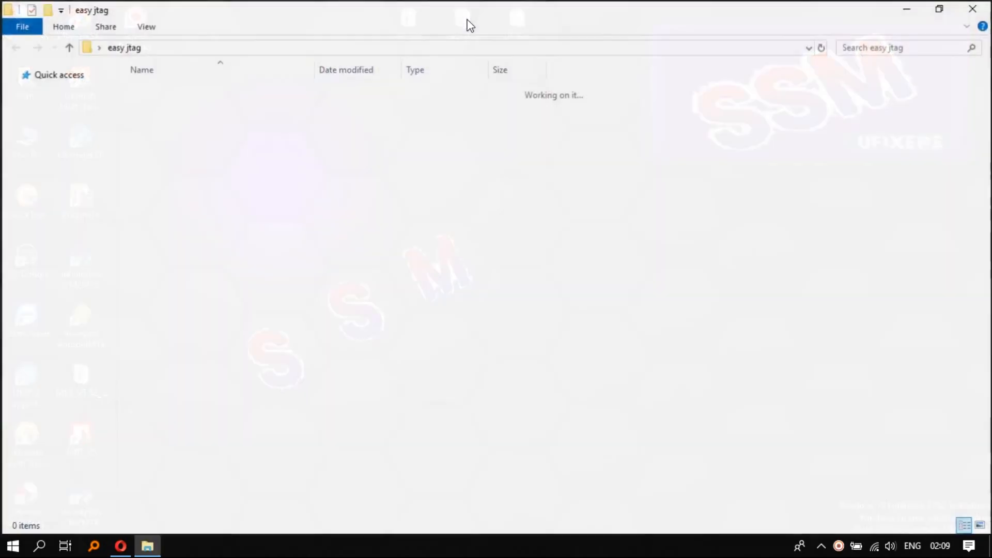
double_click(417, 107)
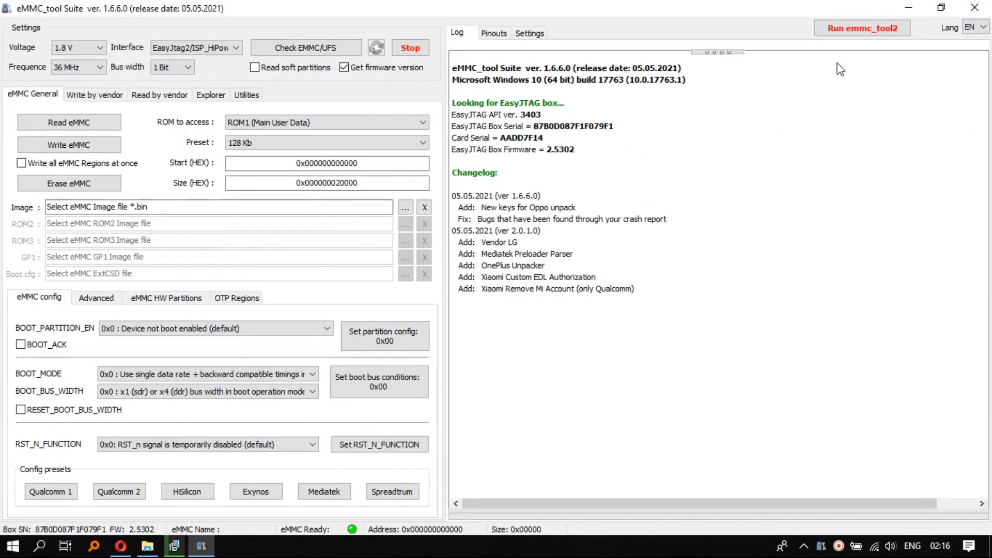
Try checking the eMMC over ISP_HiPower at 36 and 24 MHz, and repeat over EasyJtag2/E-Socket at 2.8 V, 8 Bit and 21 MHz
click(299, 49)
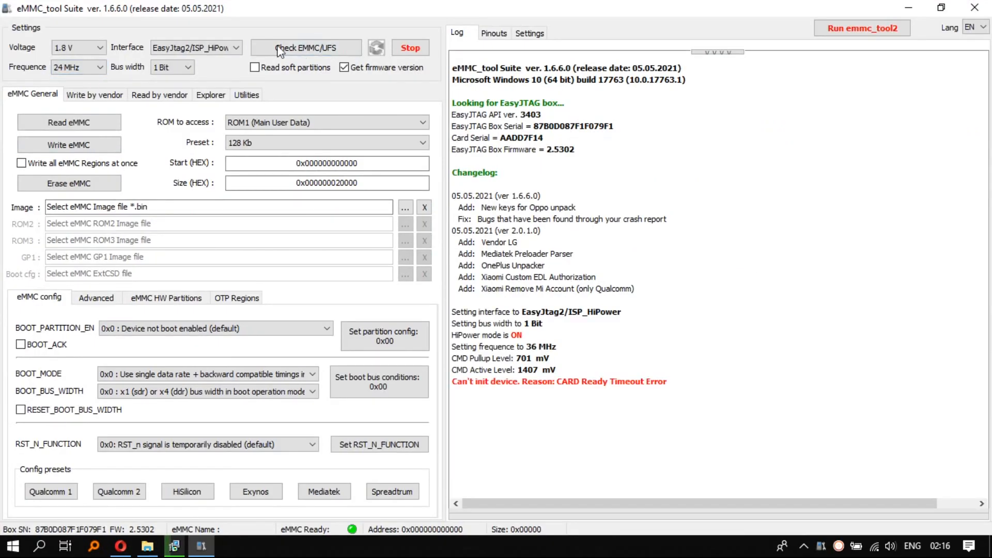
click(312, 48)
click(218, 84)
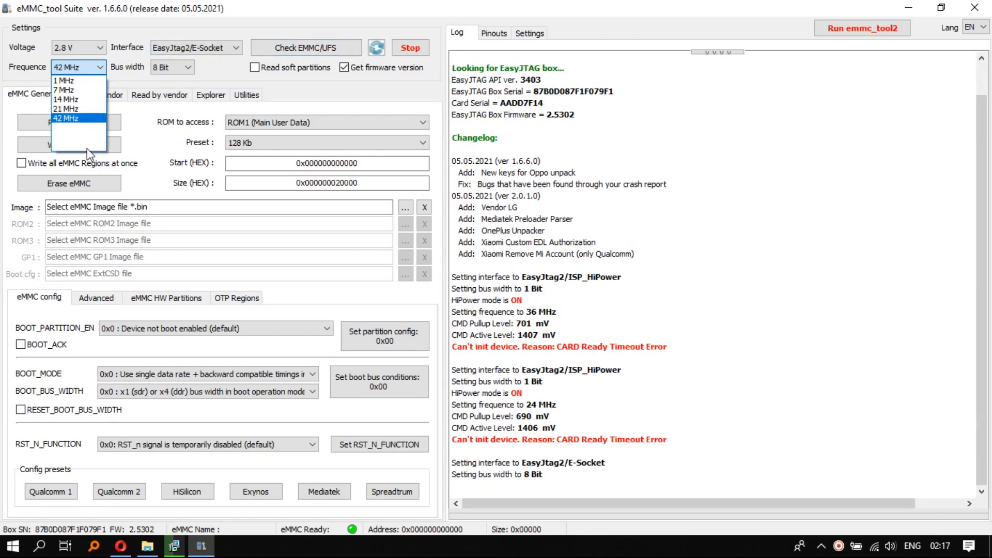
click(276, 43)
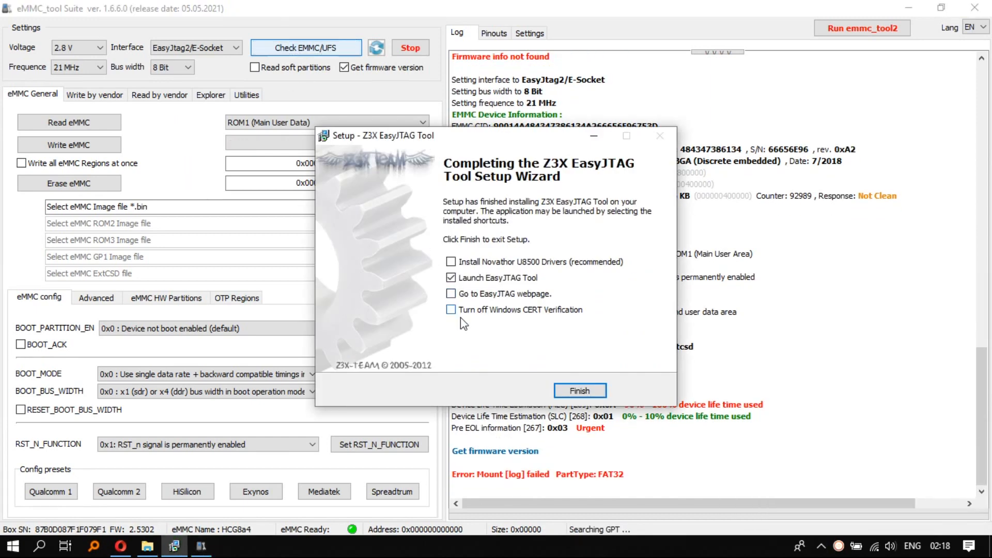
click(579, 390)
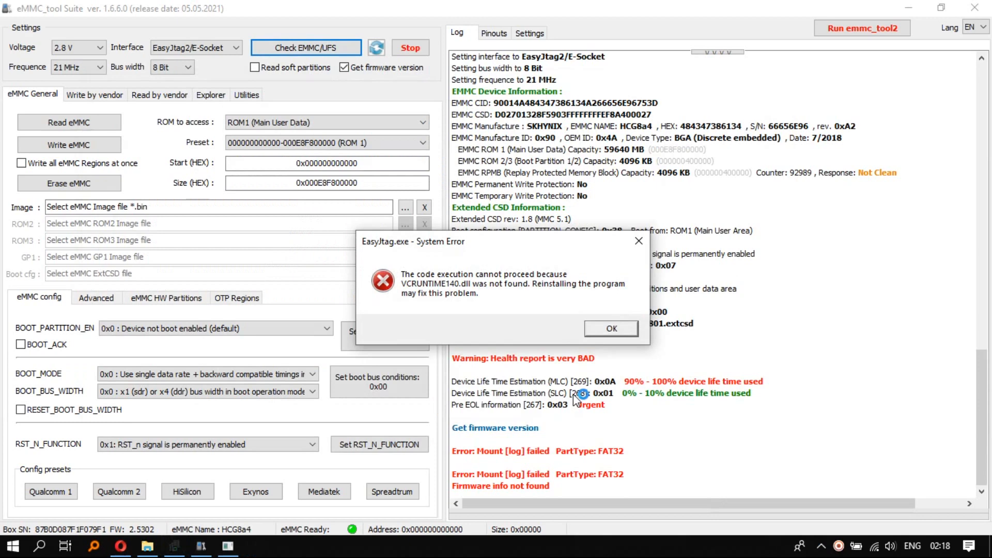
click(613, 333)
Enable reading soft partitions, disable getting the firmware version, and check the eMMC again
click(278, 68)
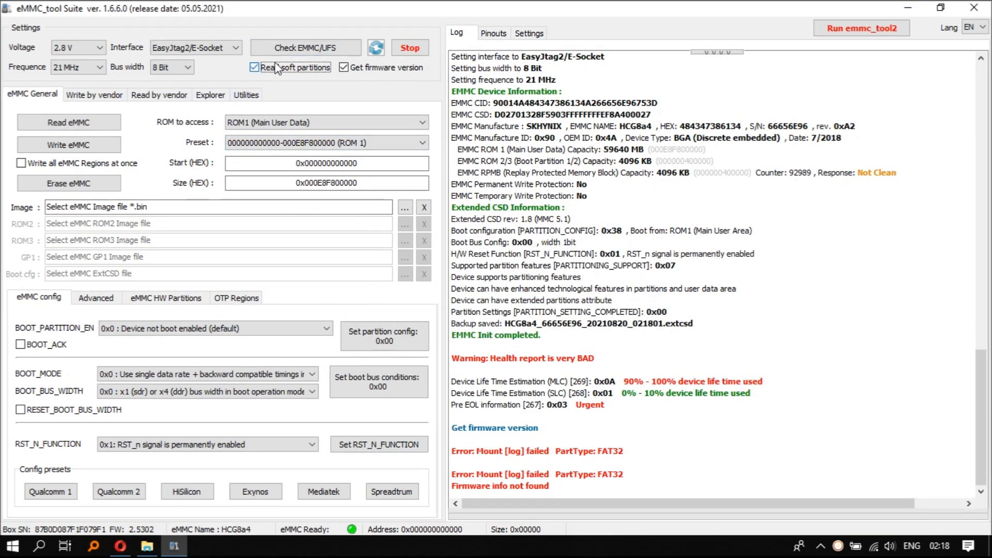
click(350, 71)
click(328, 53)
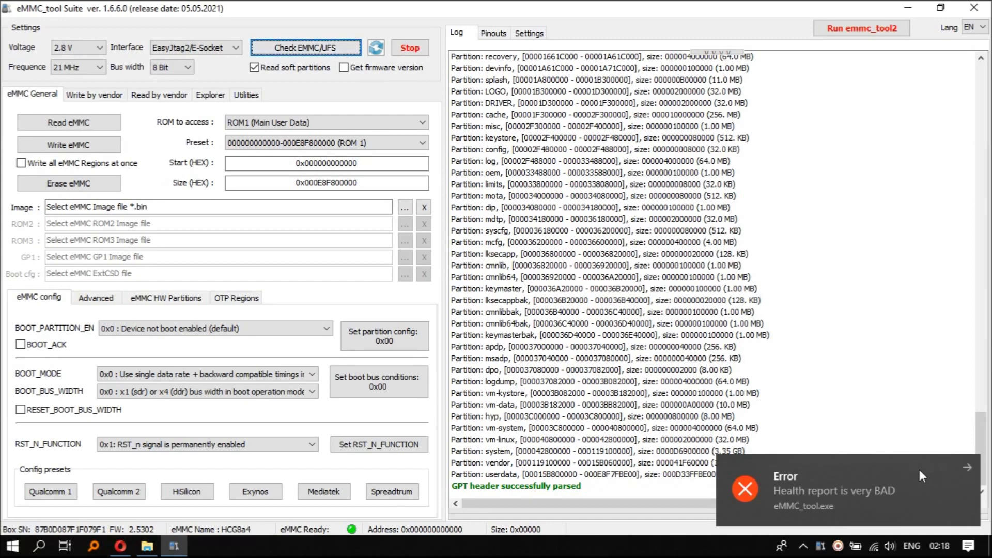
click(960, 466)
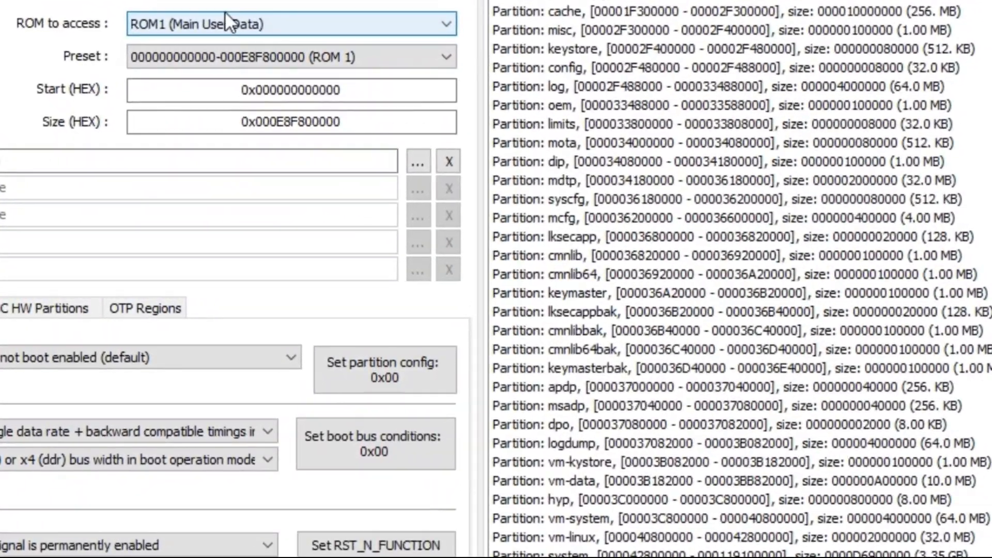
Keep ROM1 (Main User Data) as the ROM to access and choose the userdata address preset
click(242, 41)
click(225, 10)
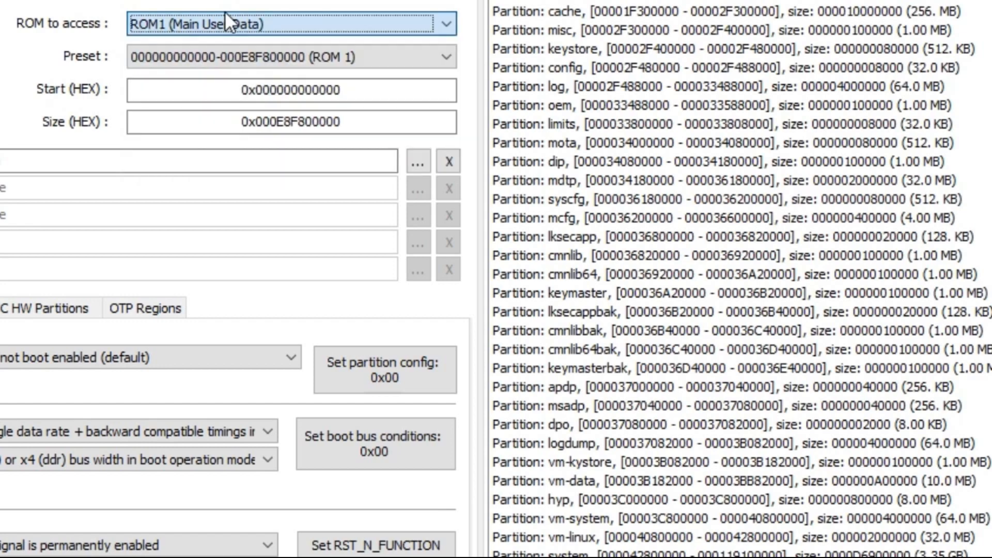
click(237, 60)
scroll(281, 271, down, 15)
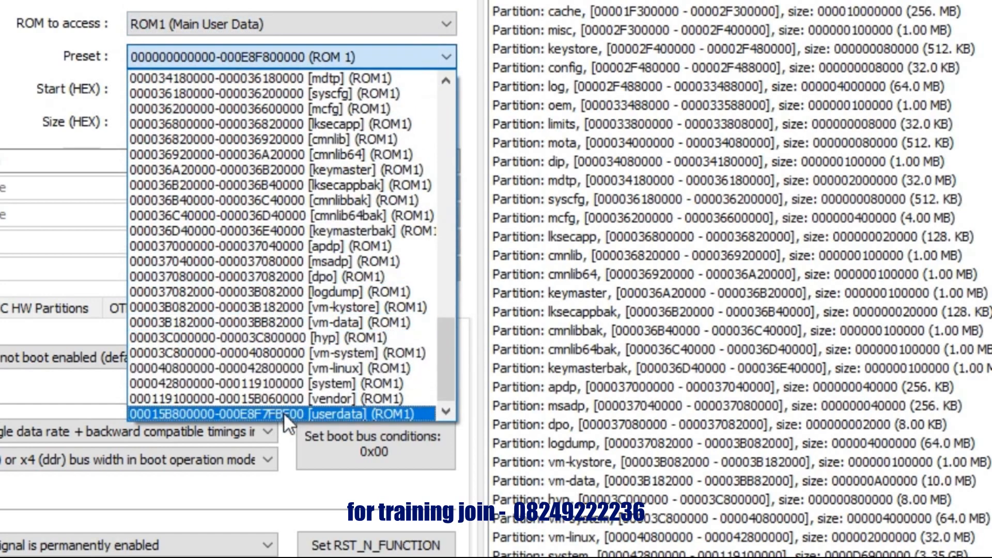
click(284, 413)
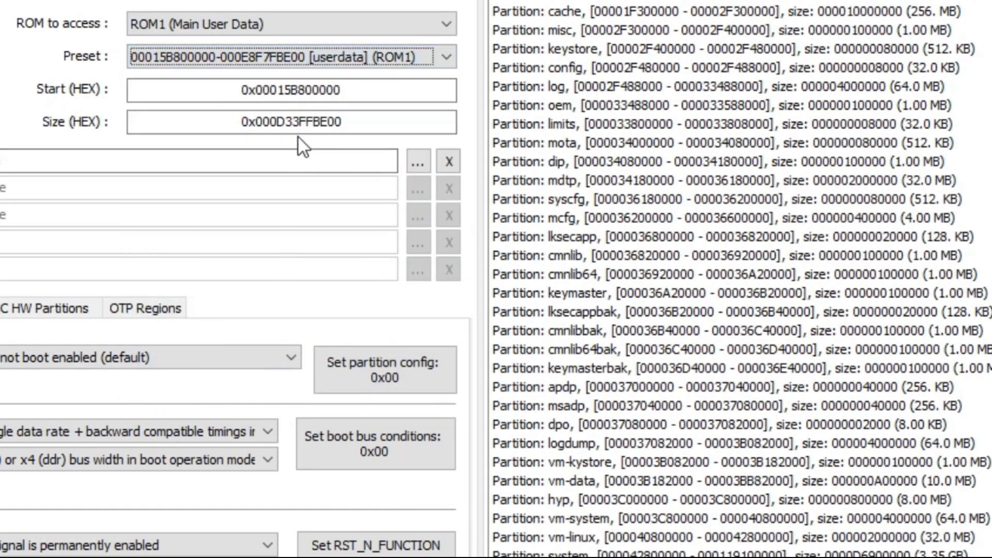
Review the preset and ROM choices, and reselect ROM1 (Main User Data) as the ROM to access
click(308, 58)
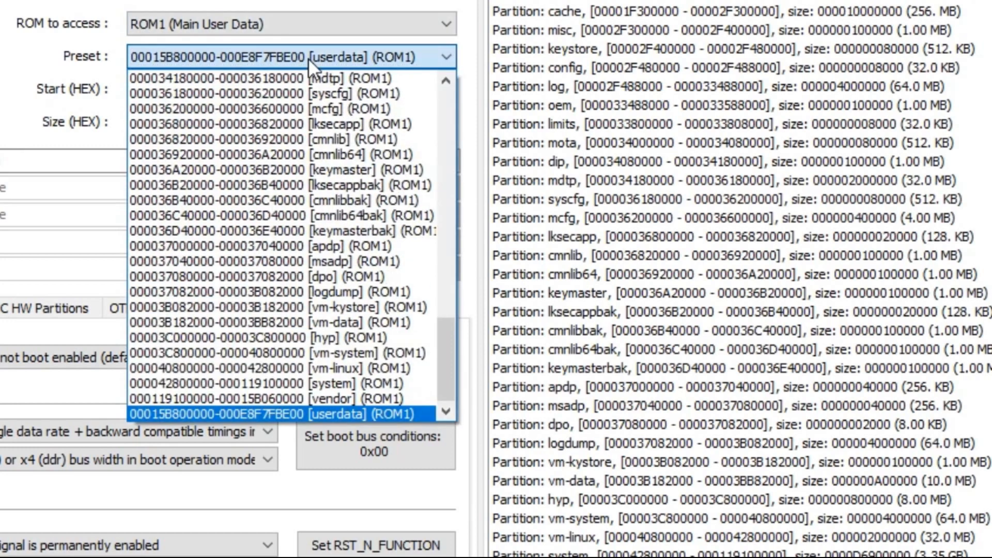
click(308, 58)
click(308, 58)
click(309, 58)
click(305, 25)
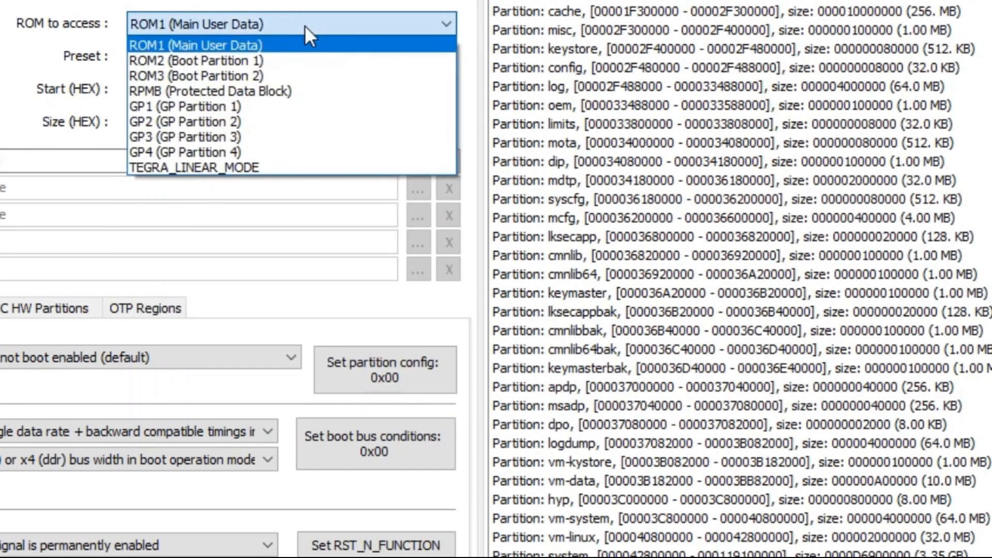
click(305, 26)
click(299, 20)
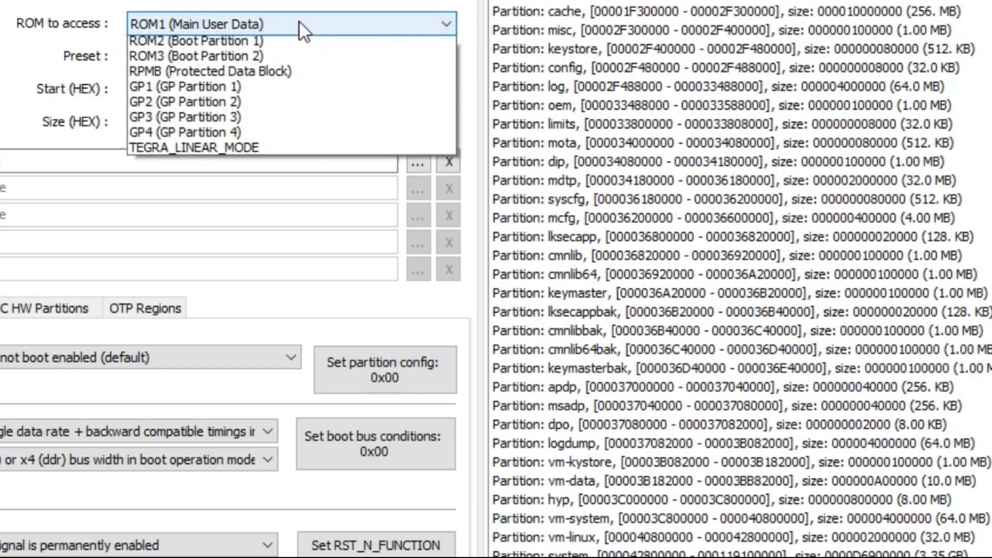
click(298, 44)
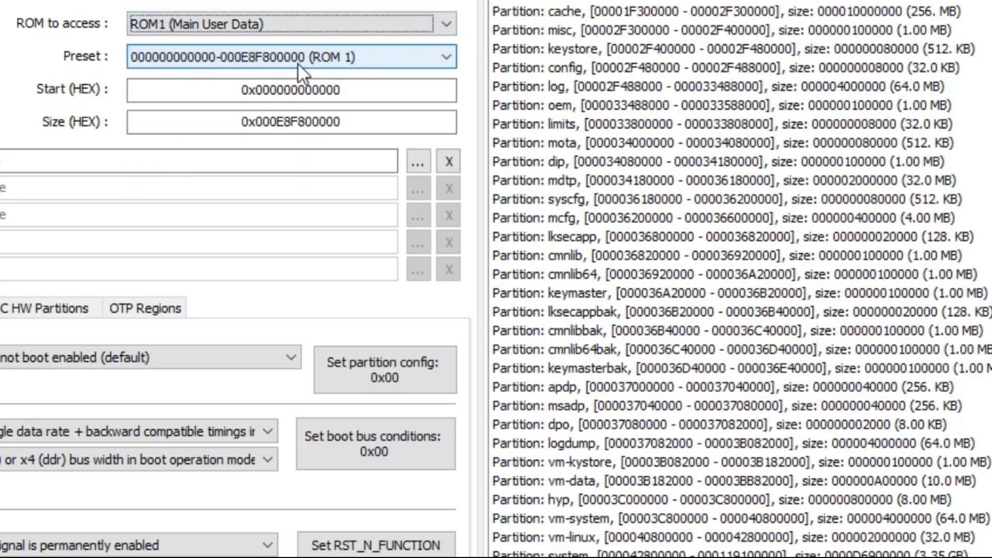
Set the address preset to 00015B800000-000E8F7FBE00 [userdata] (ROM1)
click(298, 63)
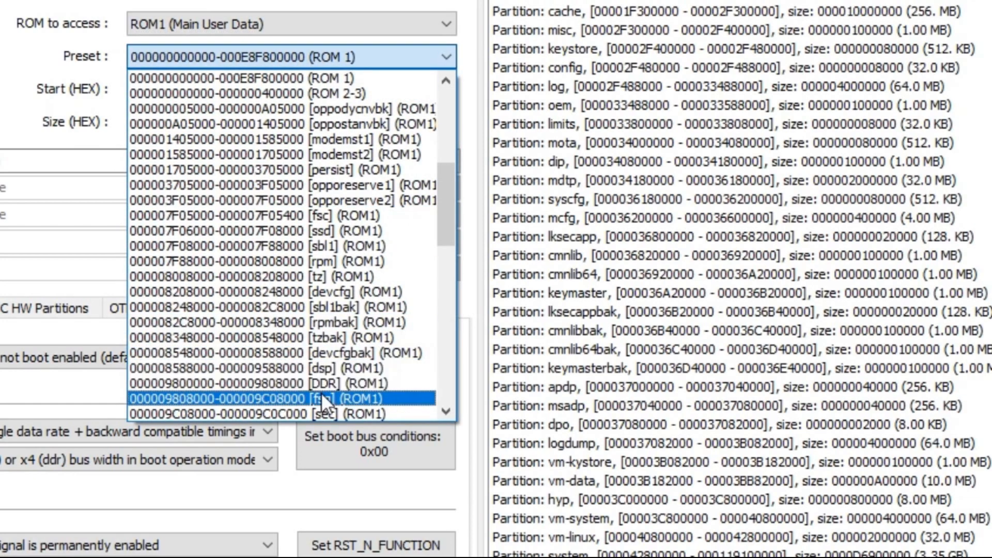
scroll(321, 393, down, 10)
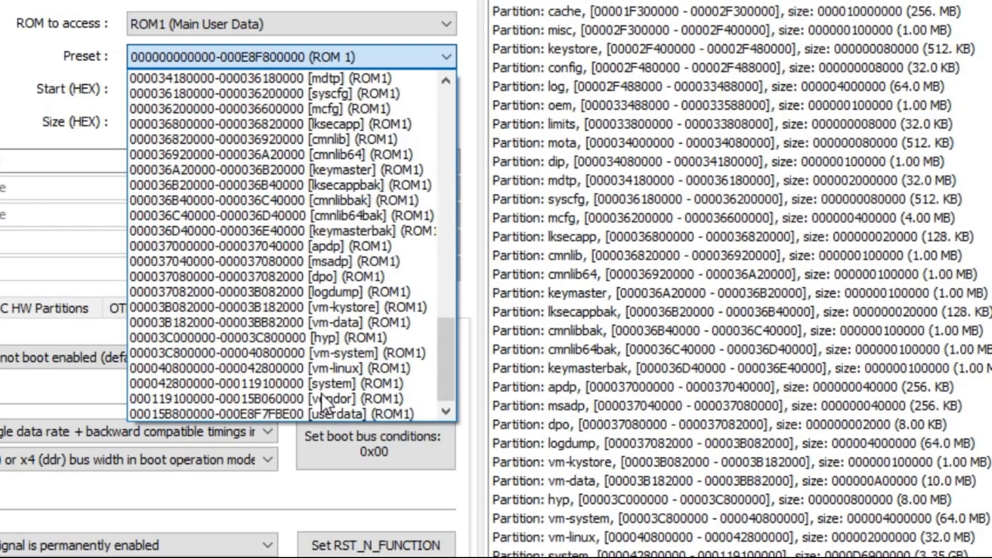
click(303, 416)
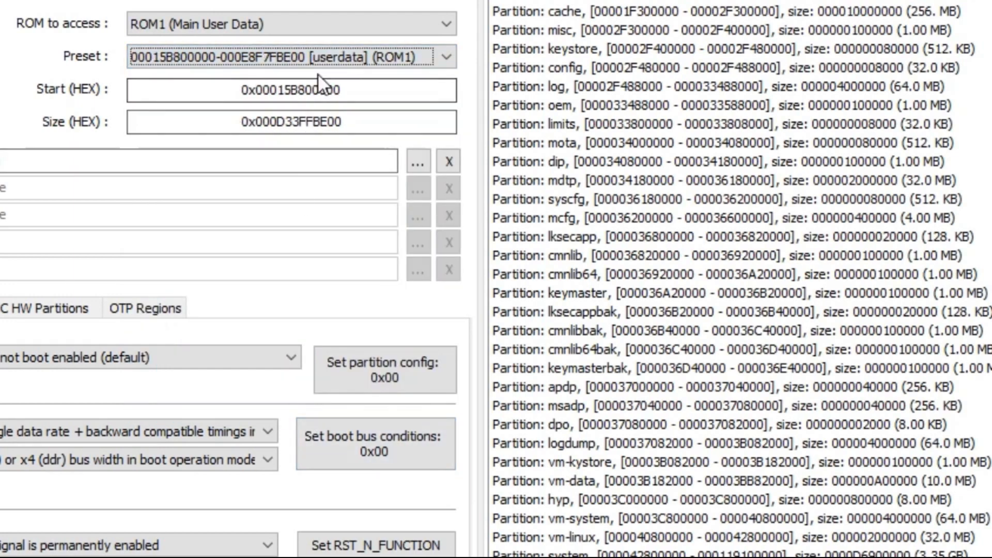
Try to reuse the start address of the userdata preset as the size for the whole ROM1 area
click(327, 50)
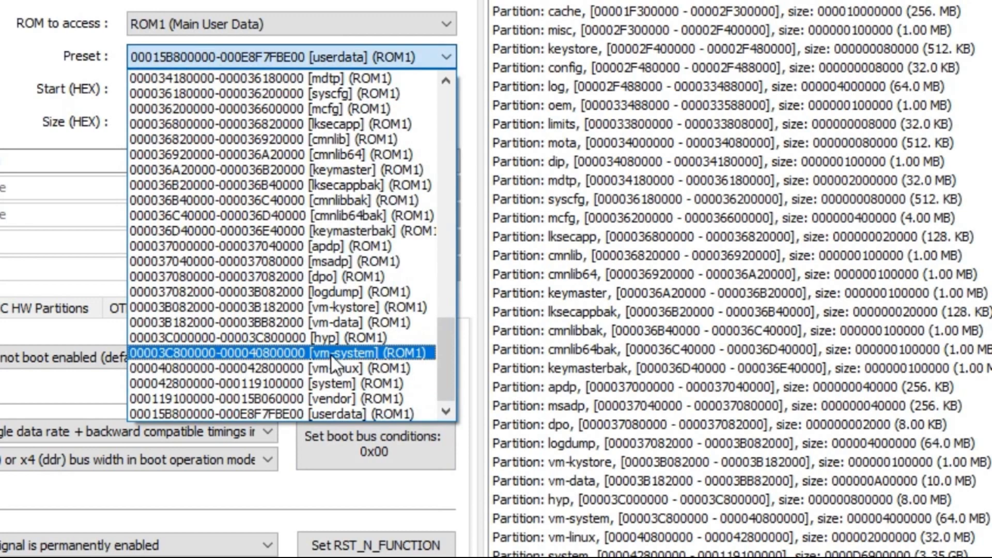
click(303, 414)
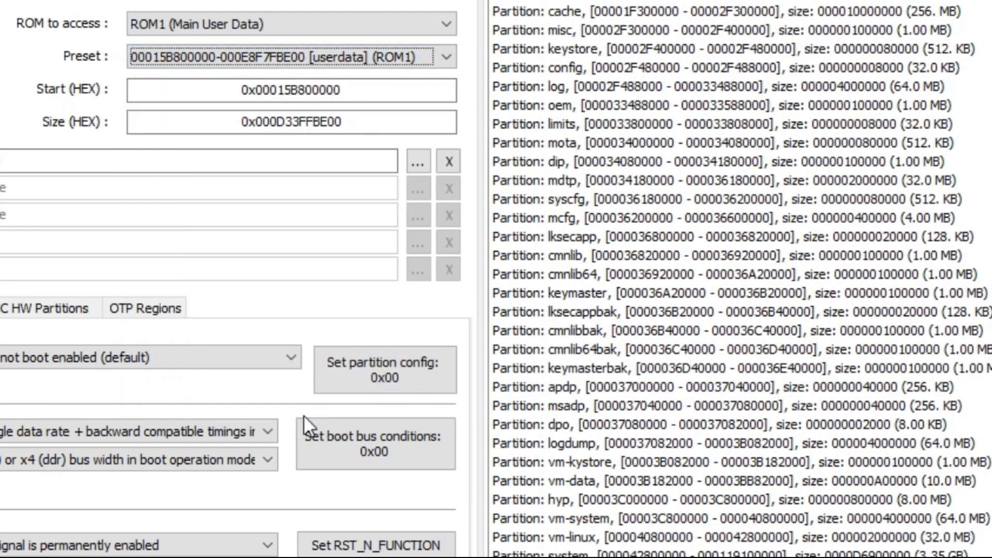
click(305, 93)
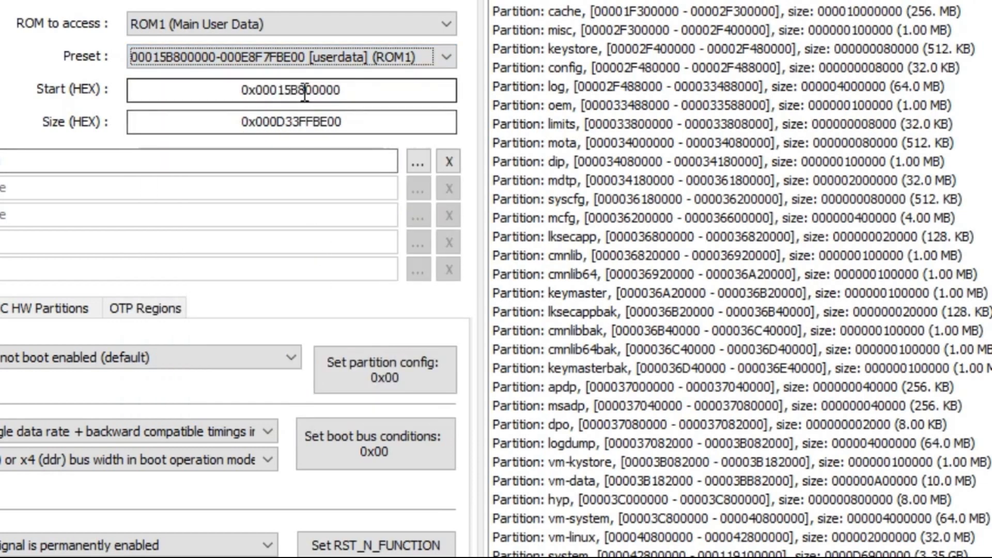
double_click(305, 93)
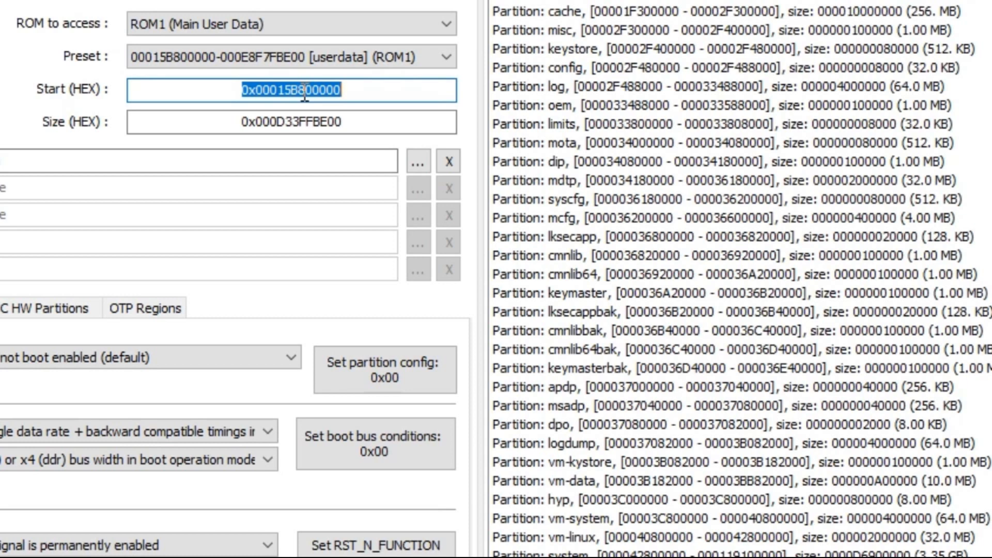
click(282, 24)
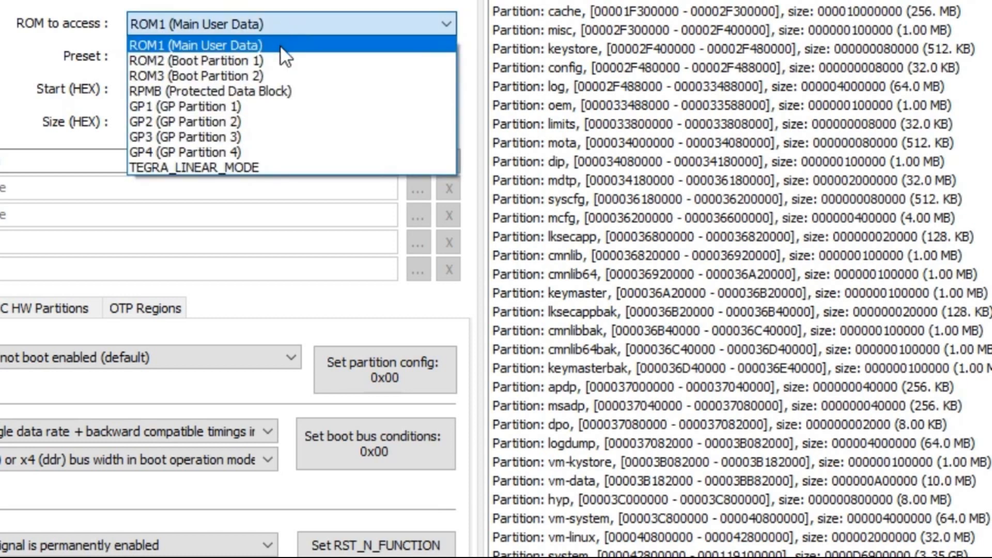
click(280, 45)
double_click(297, 122)
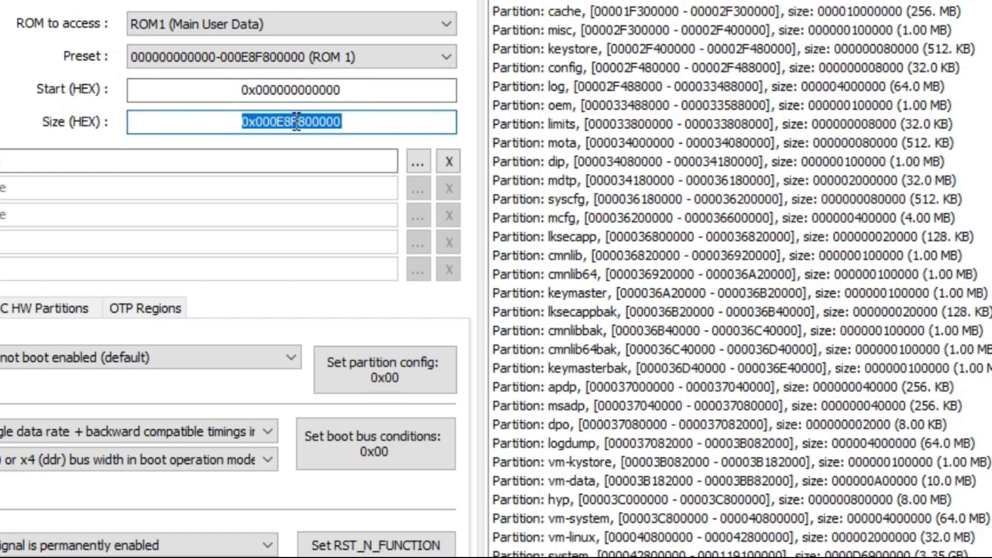
right_click(294, 121)
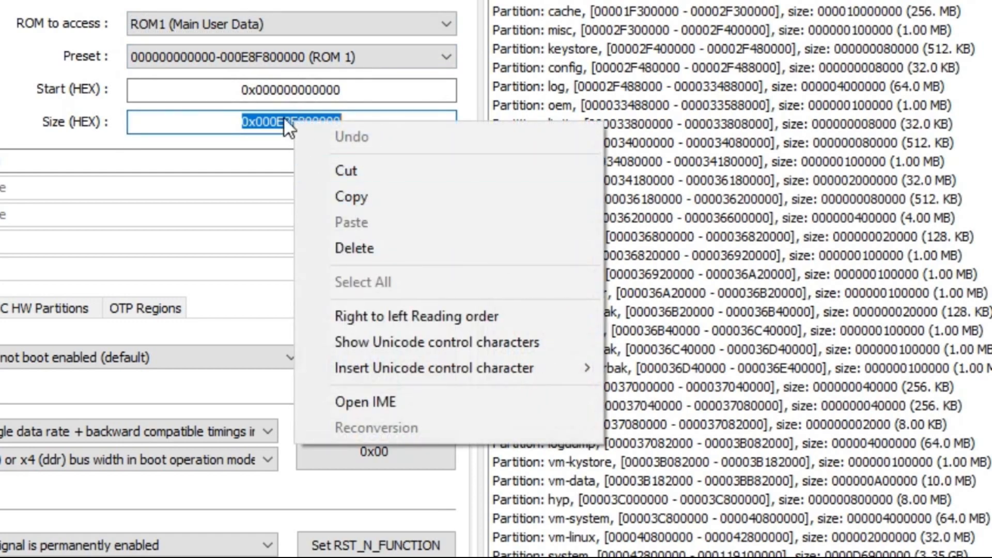
Choose the preset 00015B800000-000E8F7FBE00 [userdata] (ROM1) and copy its start address 0x00015B800000
click(272, 57)
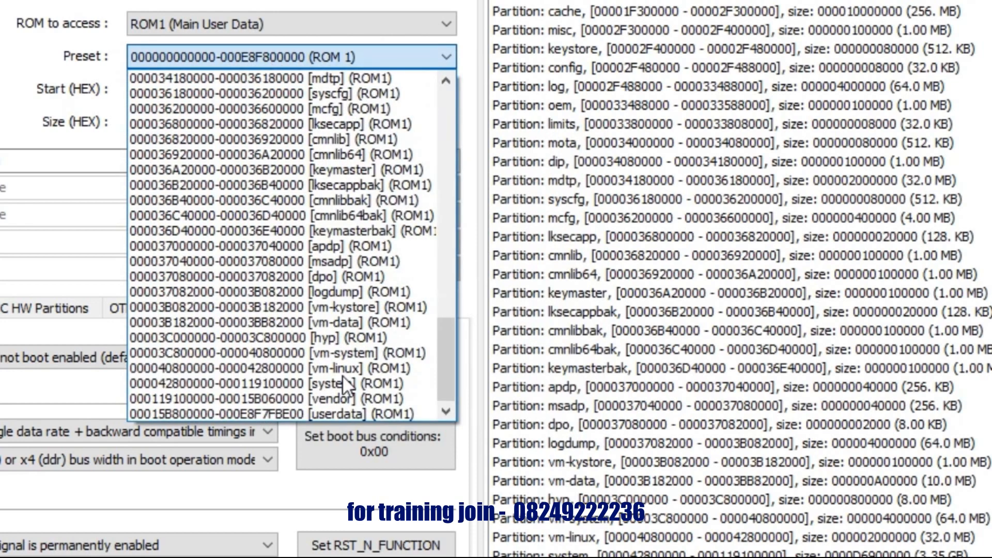
click(321, 413)
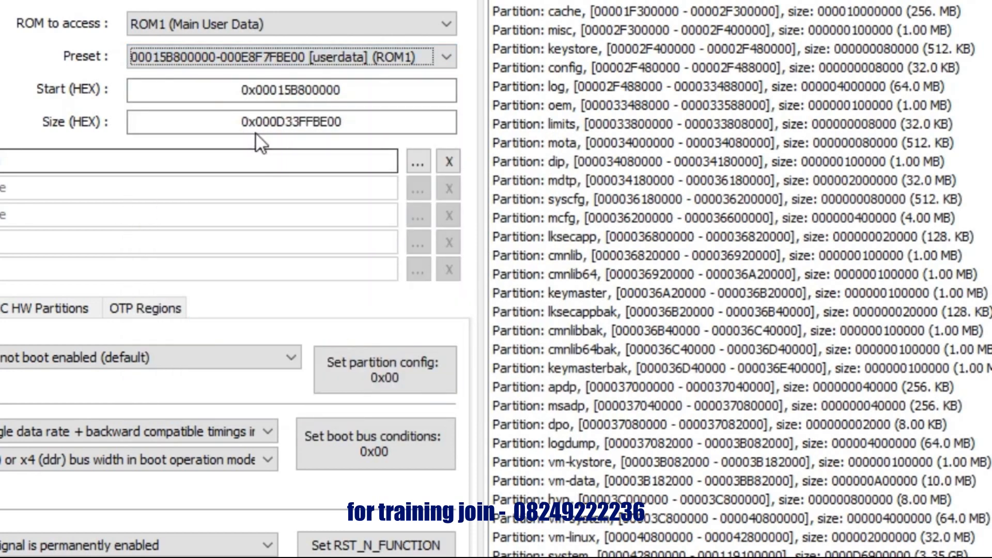
double_click(277, 89)
right_click(275, 89)
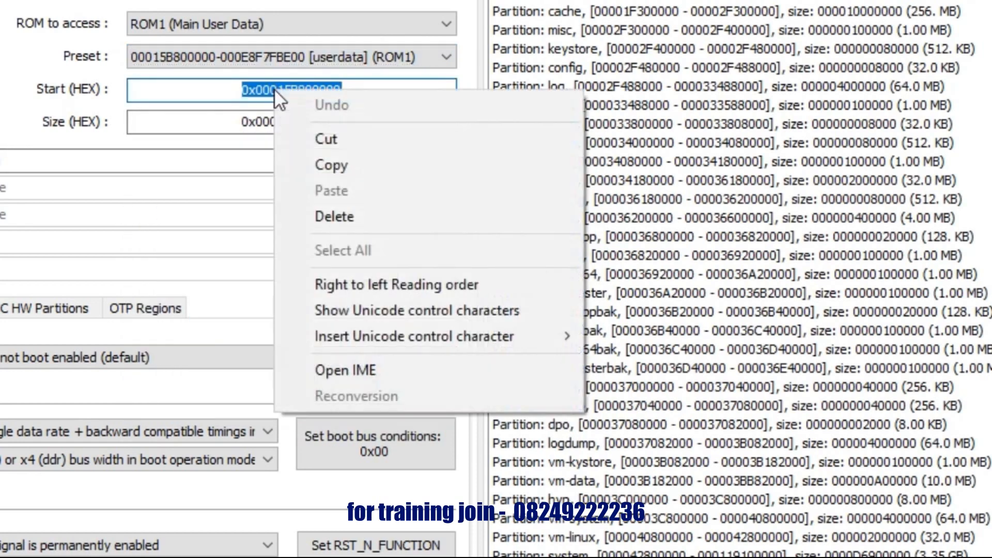
click(332, 158)
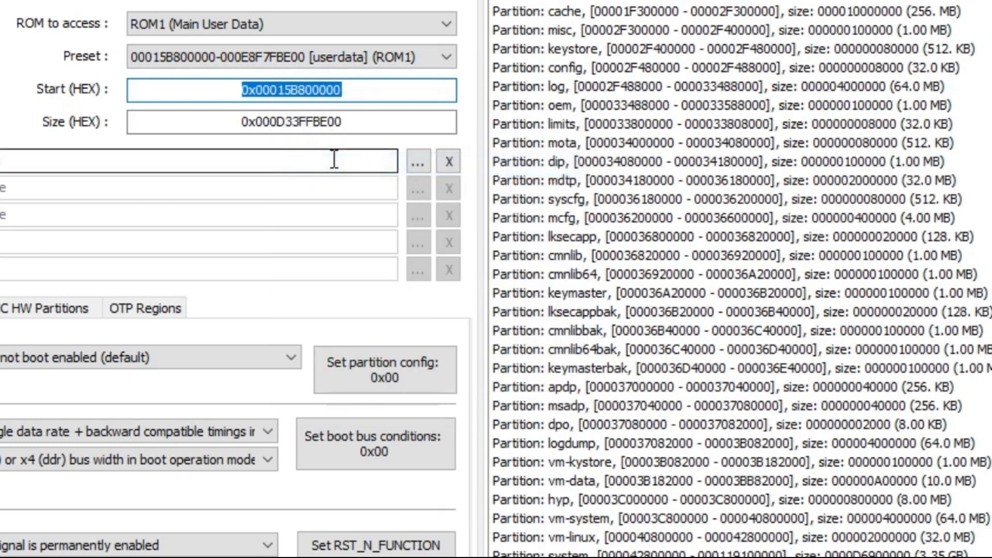
Reselect ROM1 (Main User Data) as the ROM to access and replace the size with the copied address 0x00015B800000
click(266, 24)
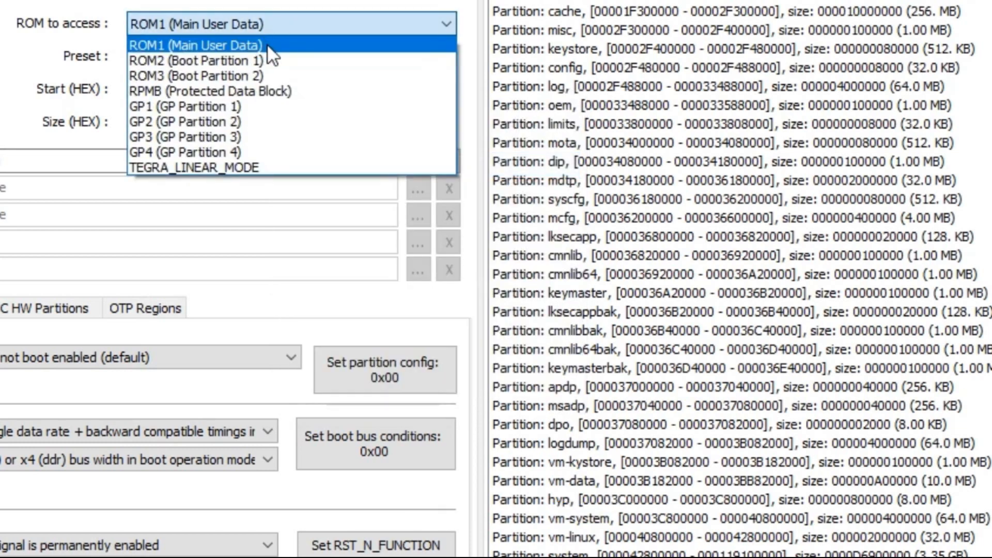
click(267, 45)
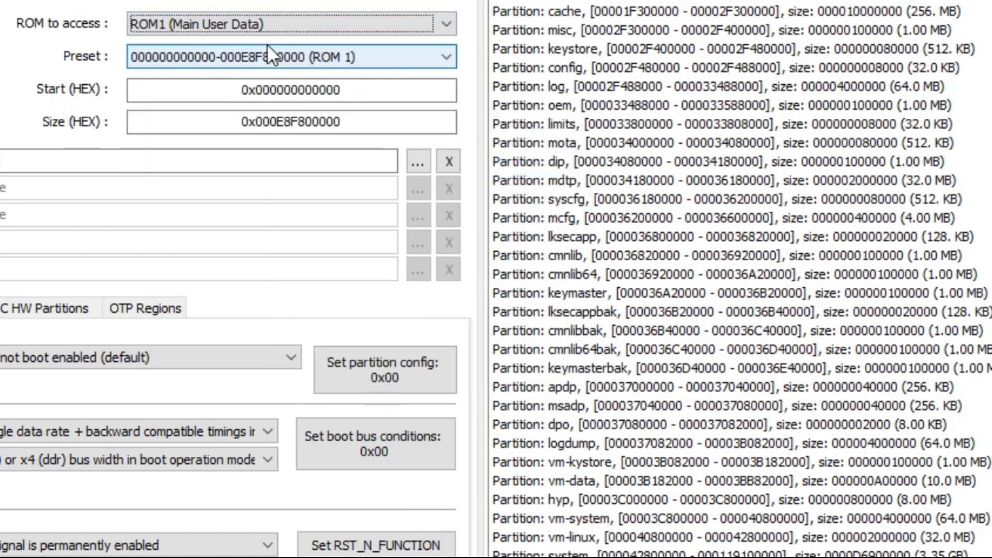
double_click(286, 124)
right_click(284, 126)
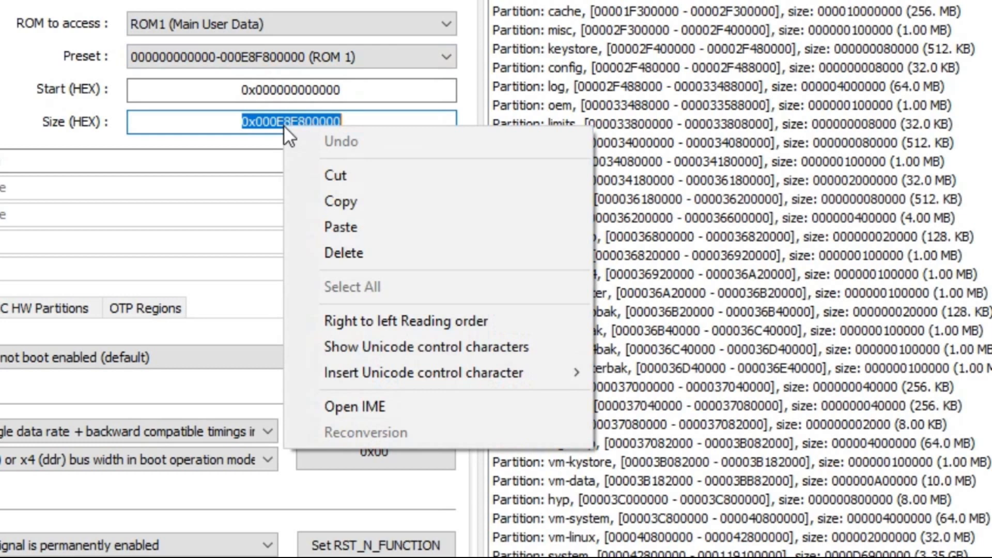
click(337, 231)
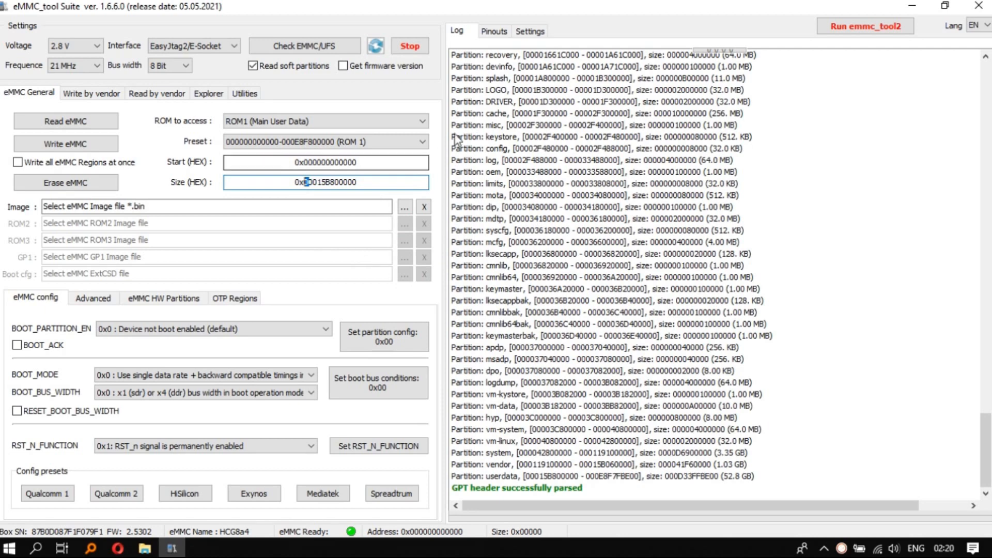
click(554, 137)
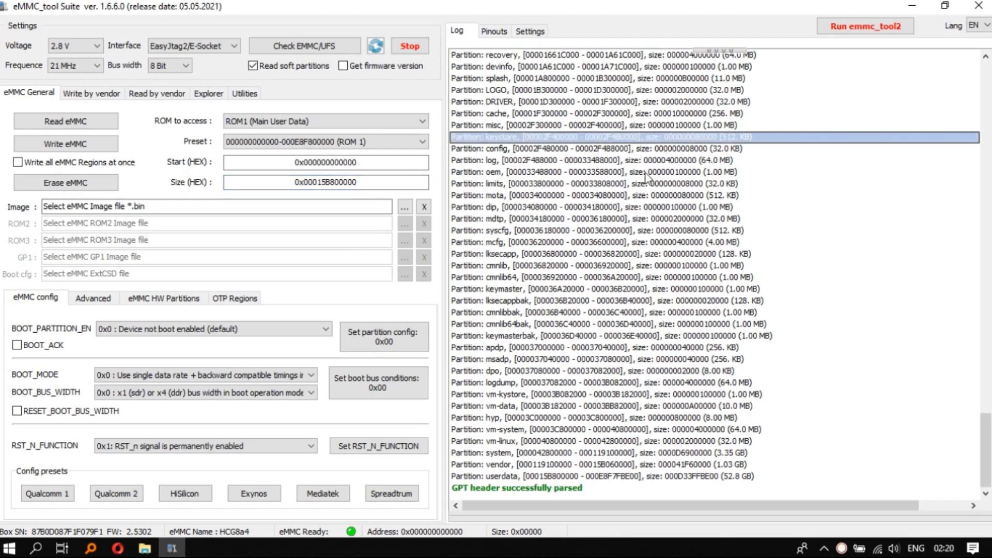
drag(985, 448, 984, 376)
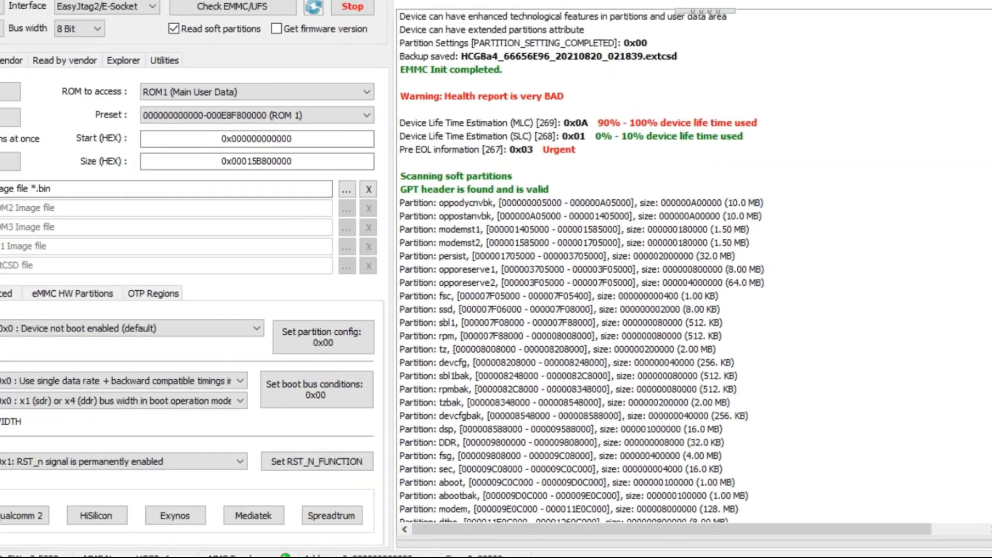
drag(982, 380, 985, 474)
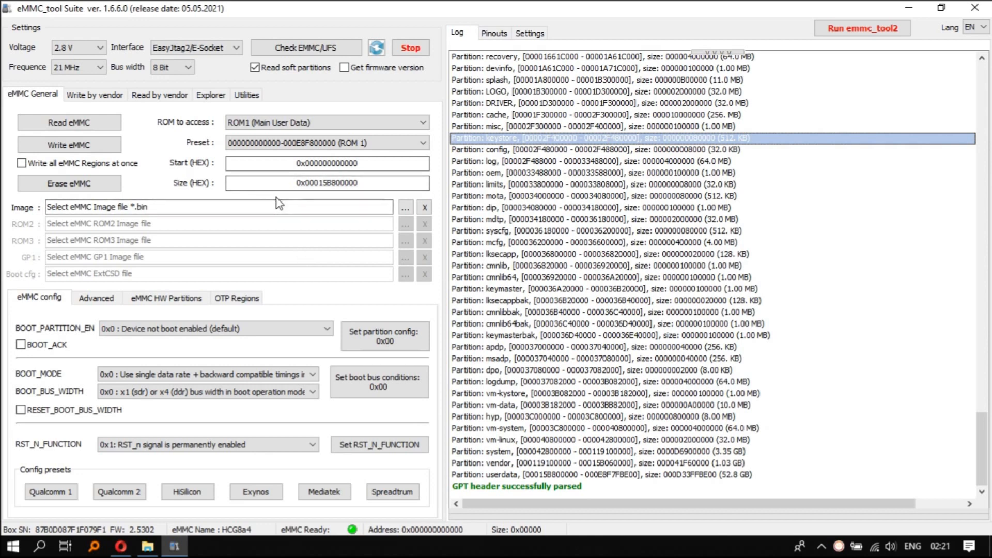
click(103, 126)
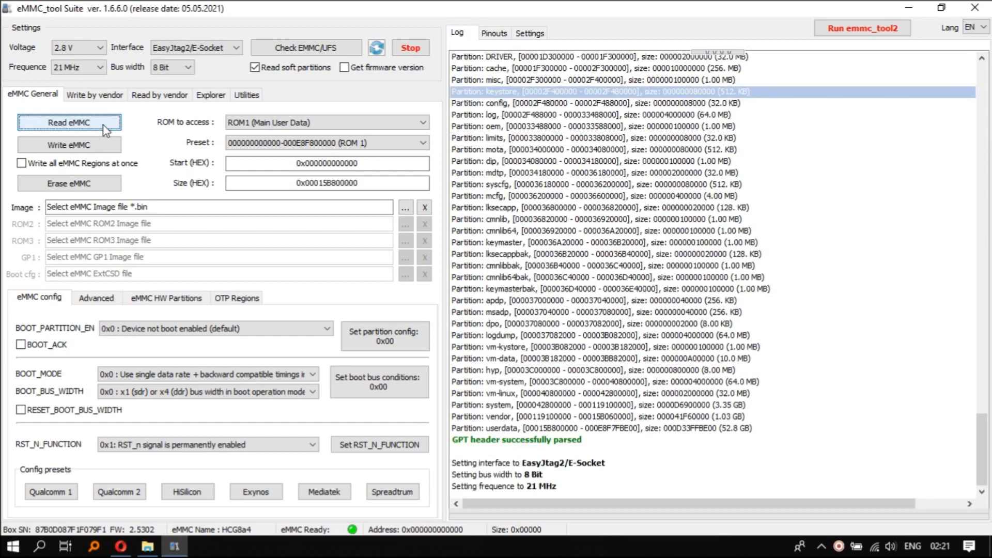
click(393, 340)
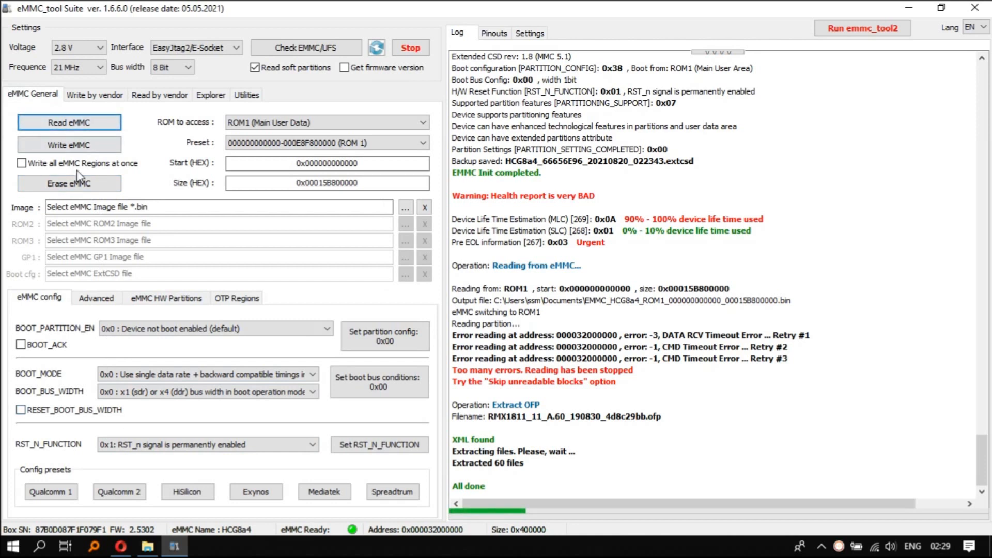
Try to run a Universal Factory Format on the eMMC, accepting the custom operation, and attempt the Samsung Factory Reset
scroll(134, 372, down, 2)
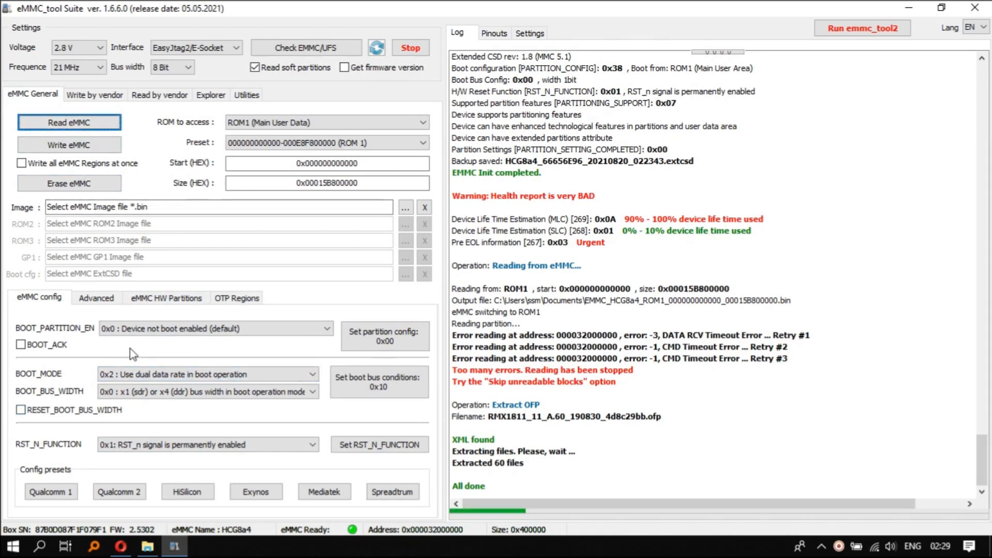
click(96, 299)
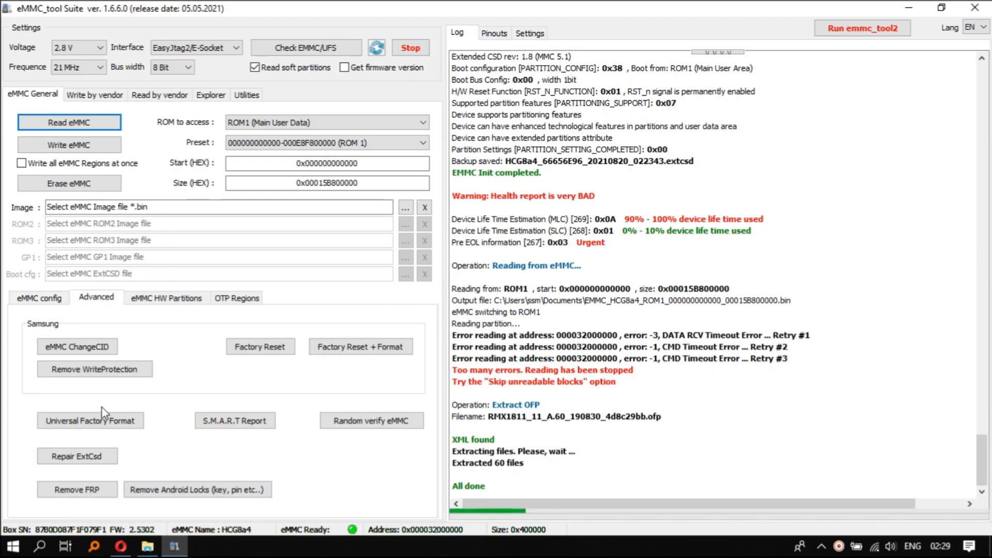
click(106, 421)
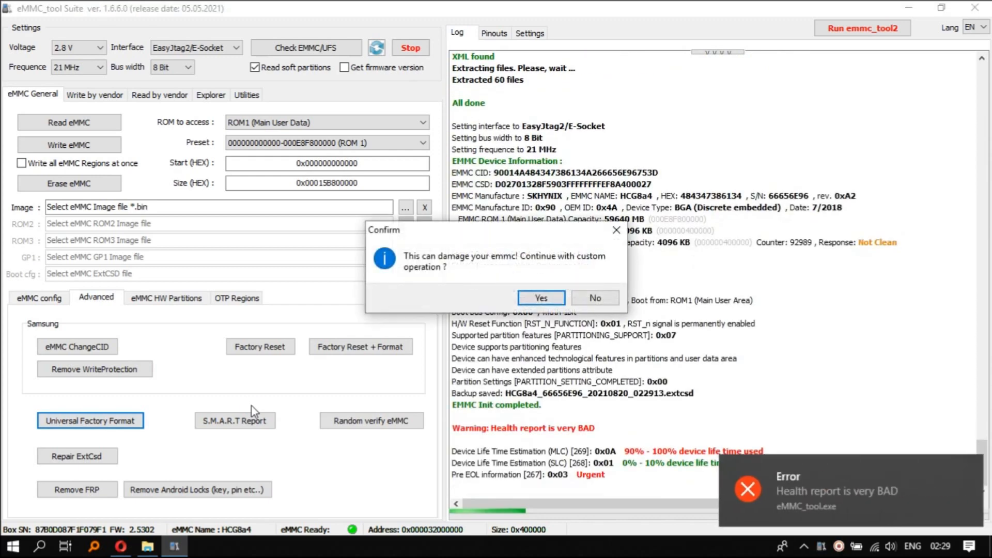
click(544, 294)
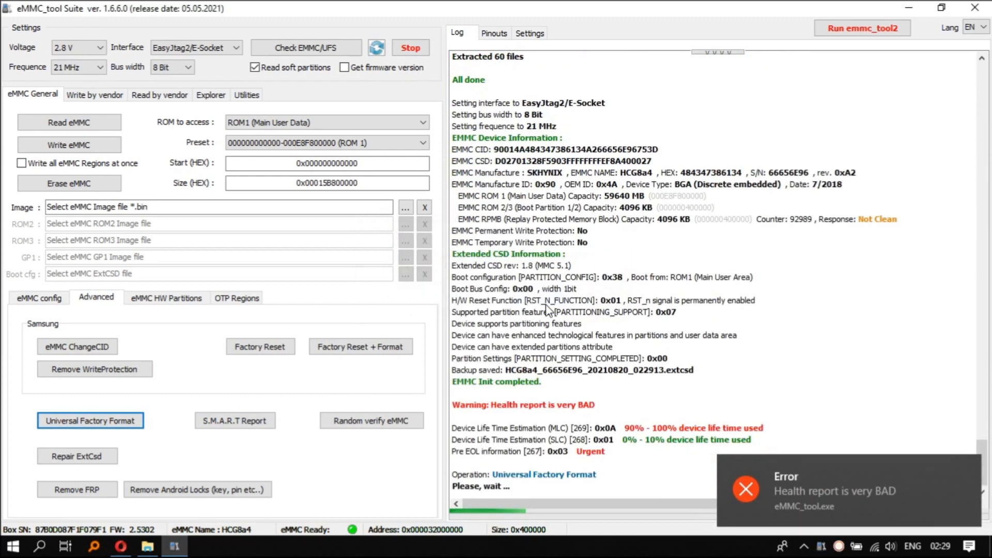
click(248, 350)
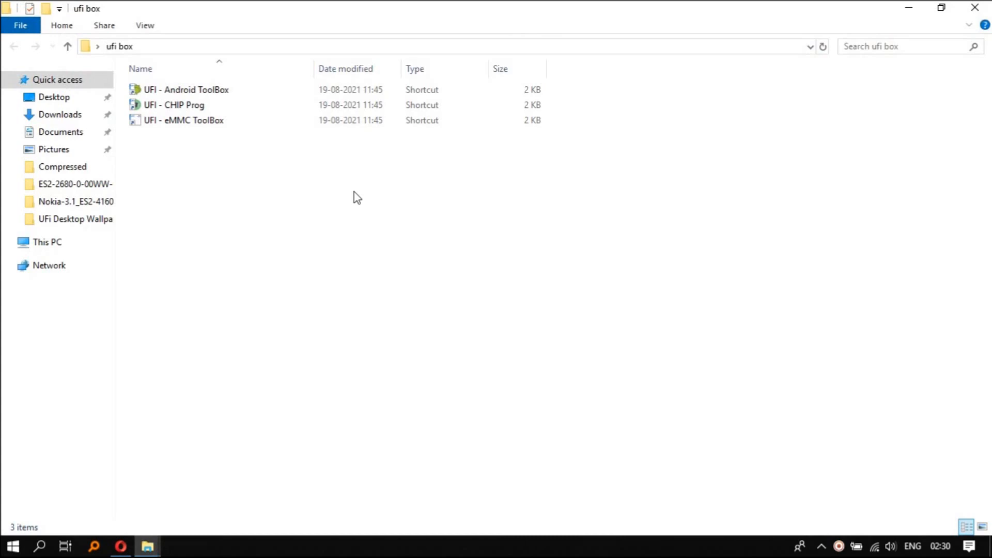
Launch UFI eMMC ToolBox, dismiss the backup directory error, and maximize the window
double_click(365, 121)
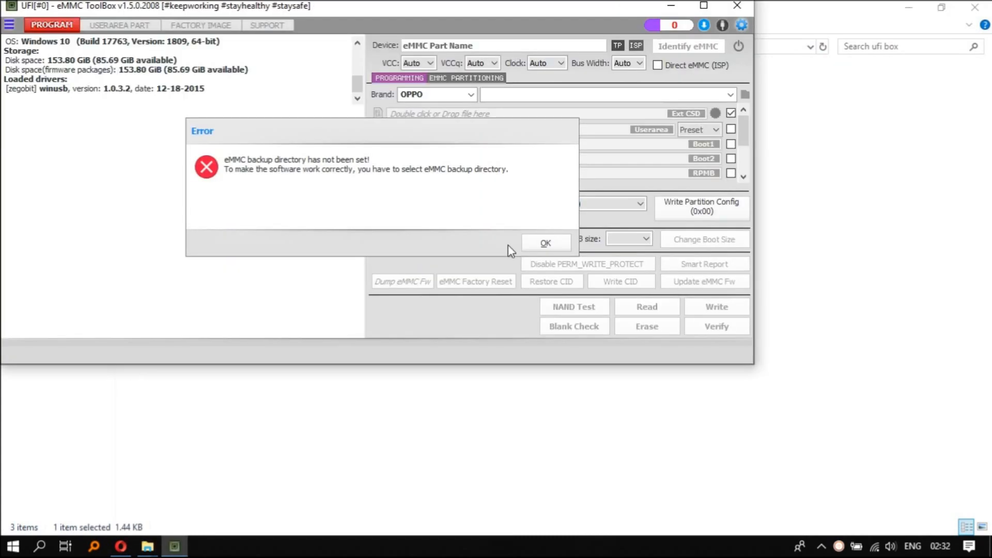
click(540, 243)
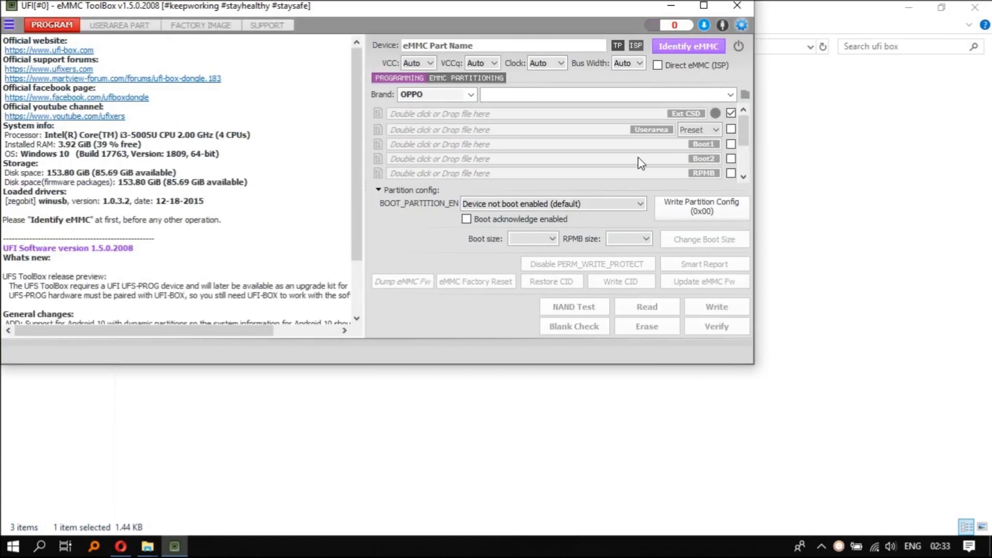
click(704, 5)
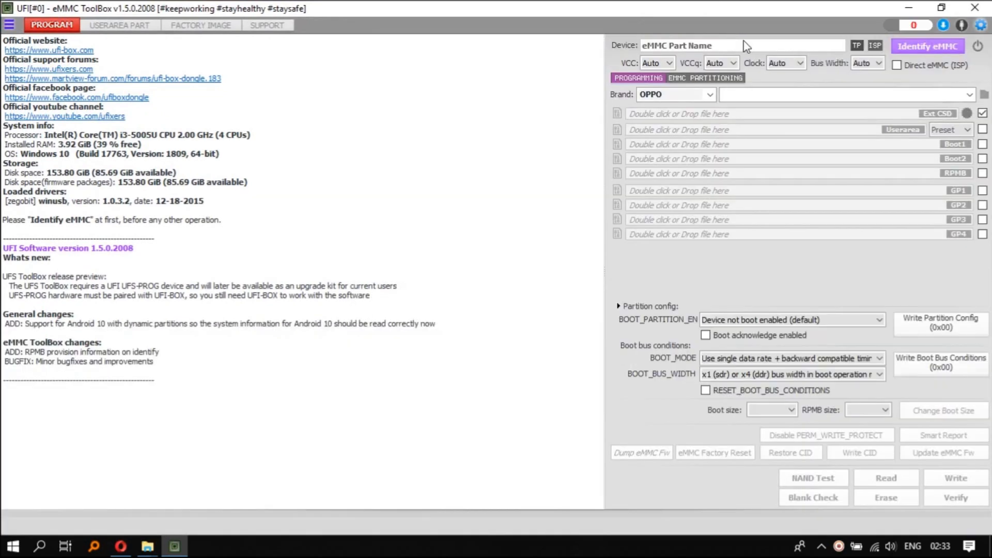
Identify the eMMC and run the eMMC Factory Erase, accepting the erasure of Boot1, Boot2 and the user area
click(914, 41)
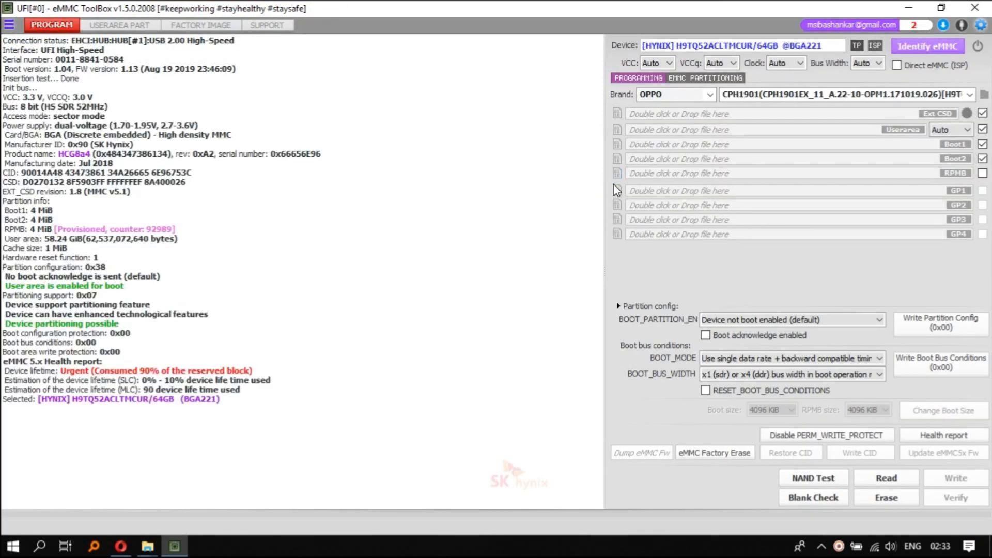
click(715, 452)
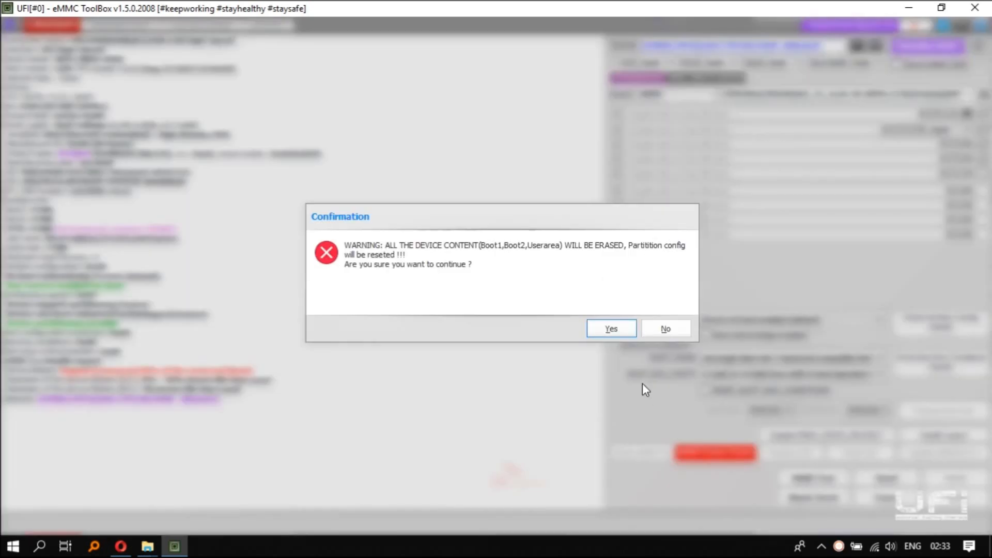
click(609, 330)
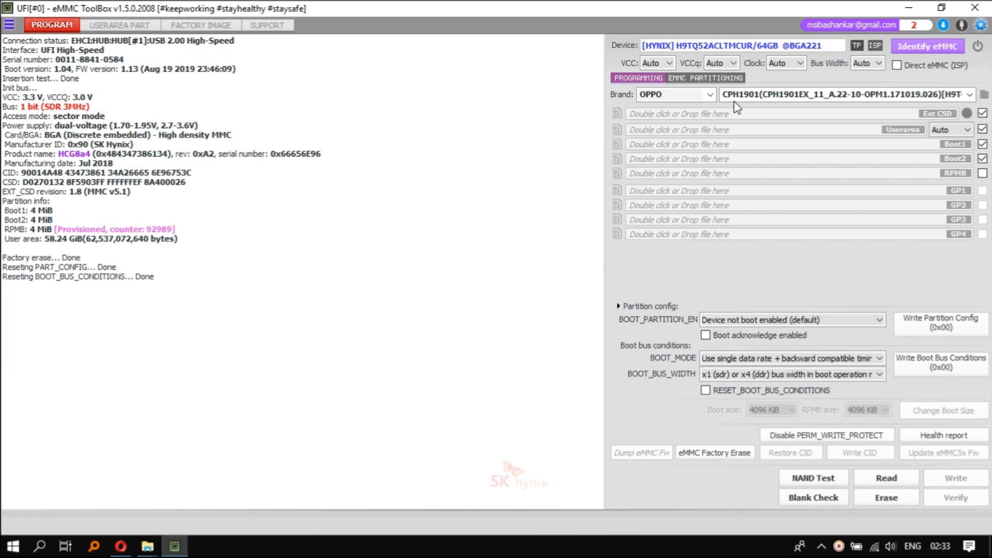
Enable the enhanced attribute (ENH) for GP1, GP2, GP3 and GP4 in the eMMC partitioning settings
click(698, 81)
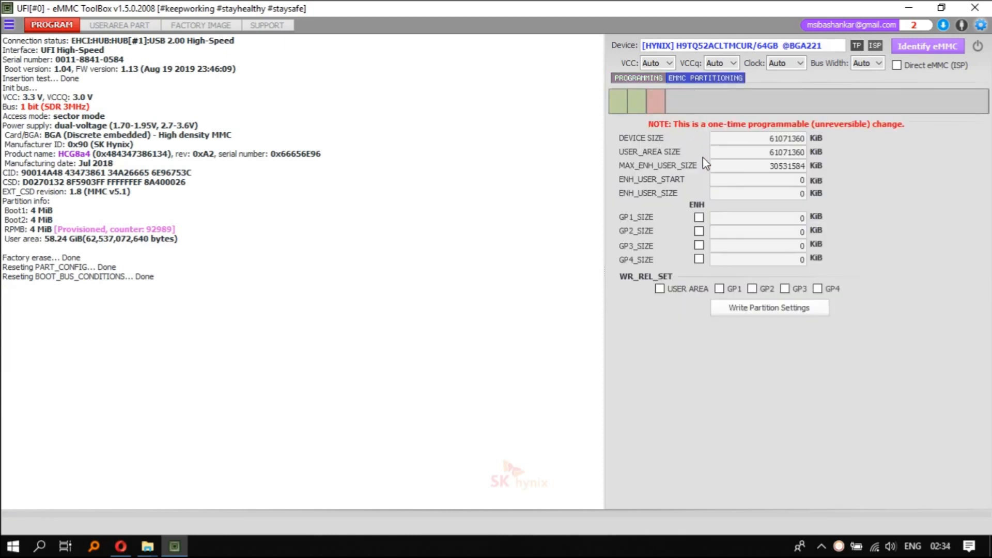
click(699, 217)
click(699, 231)
click(699, 259)
Enable WR_REL_SET for the user area and GP1 to GP4, and write the partition settings, accepting the irreversible change
click(690, 289)
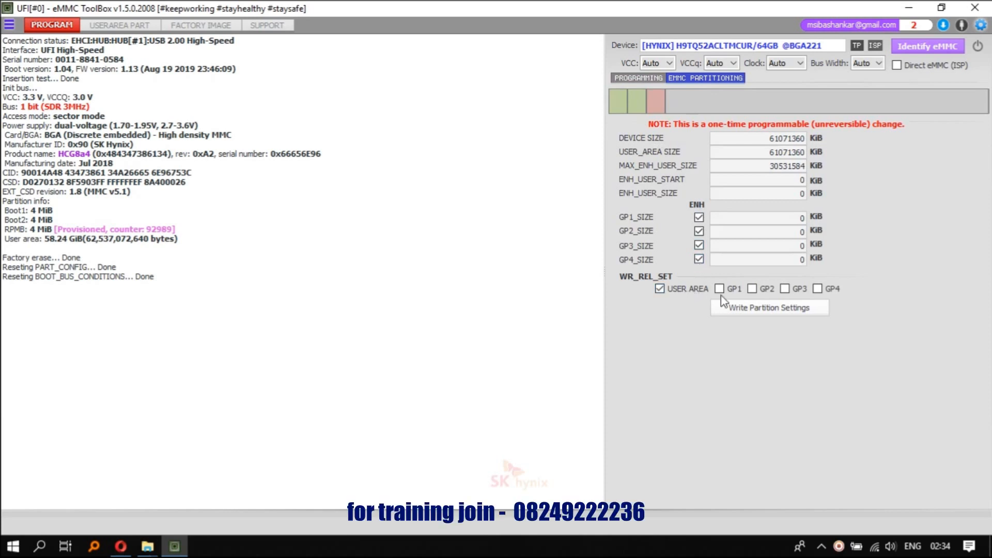
click(736, 290)
click(767, 291)
click(798, 290)
click(801, 308)
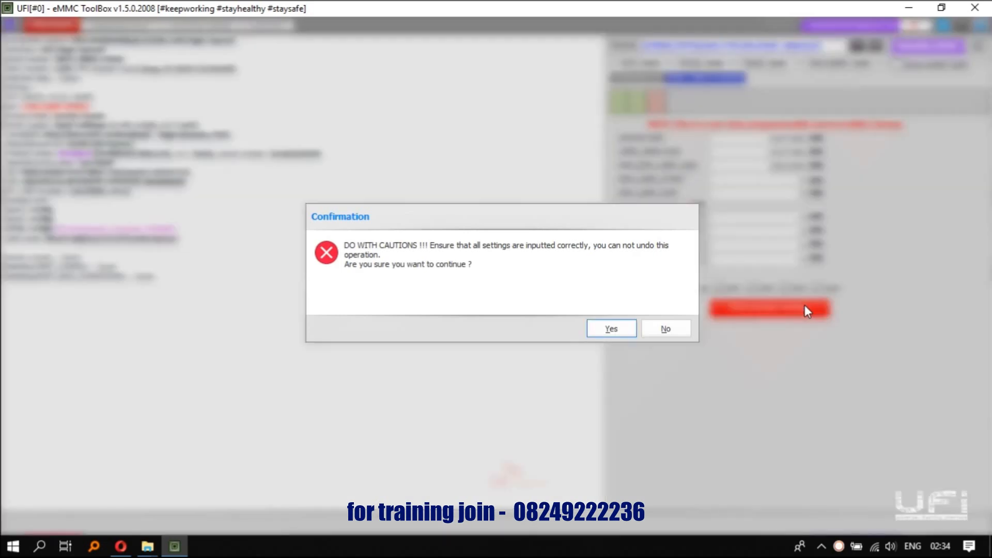
click(589, 331)
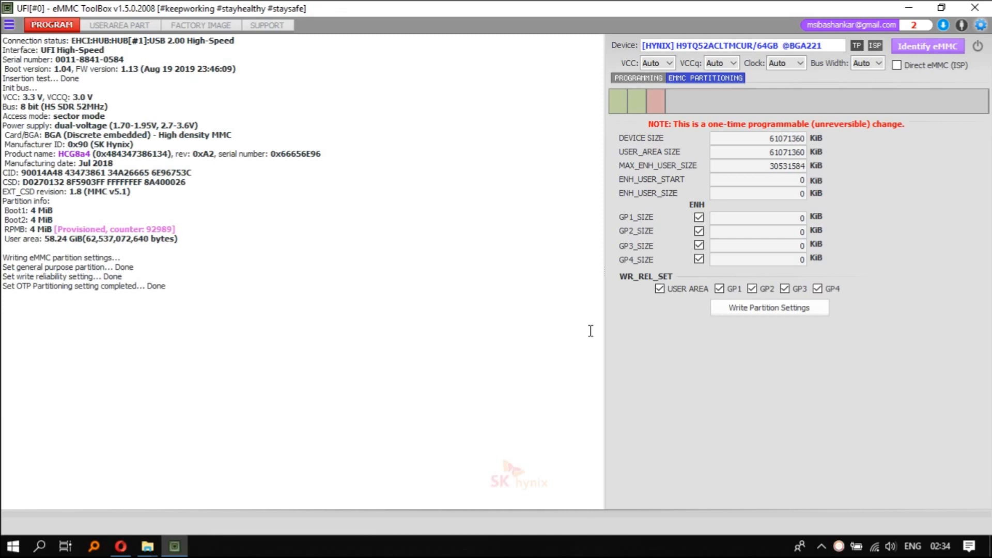
Identify the eMMC again after the partition settings write and run its health report
click(940, 50)
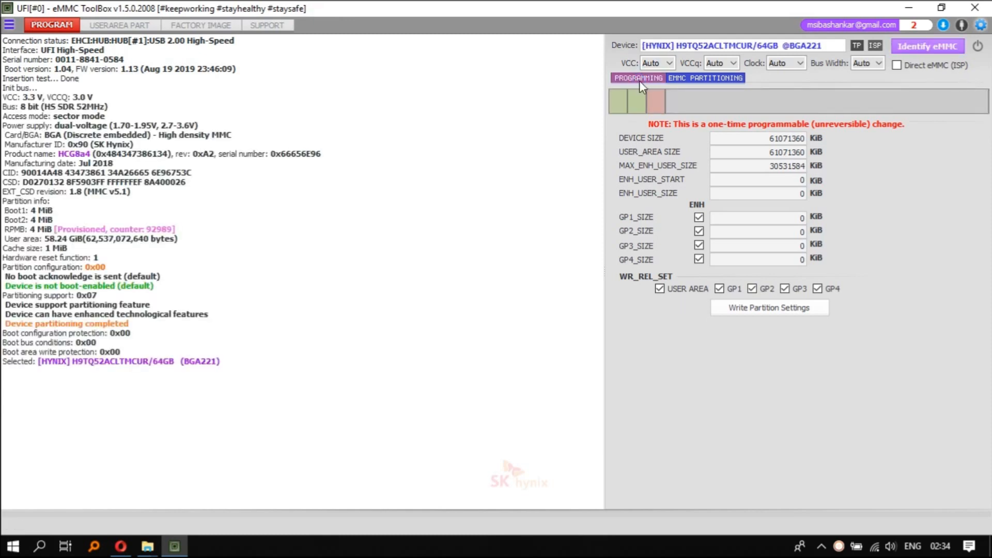
click(640, 81)
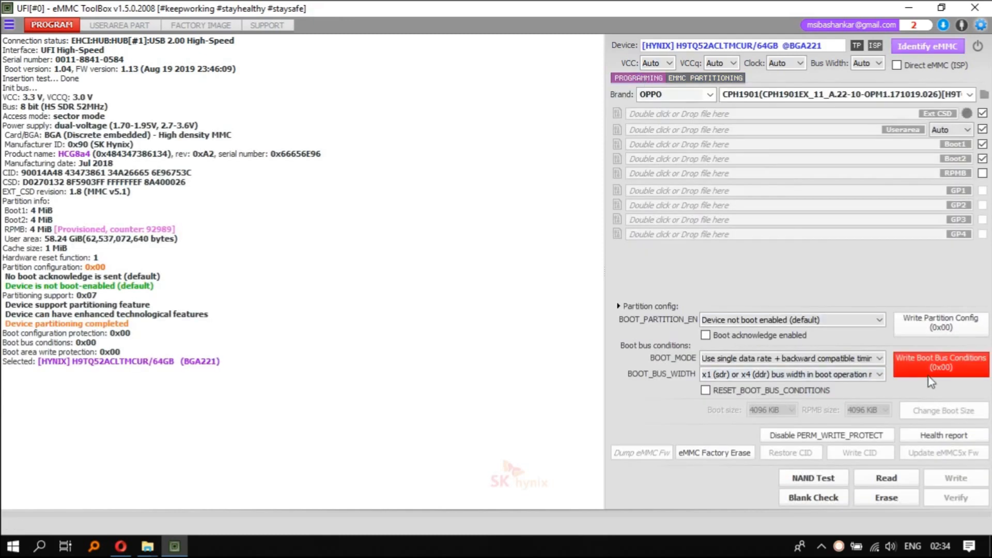
click(939, 434)
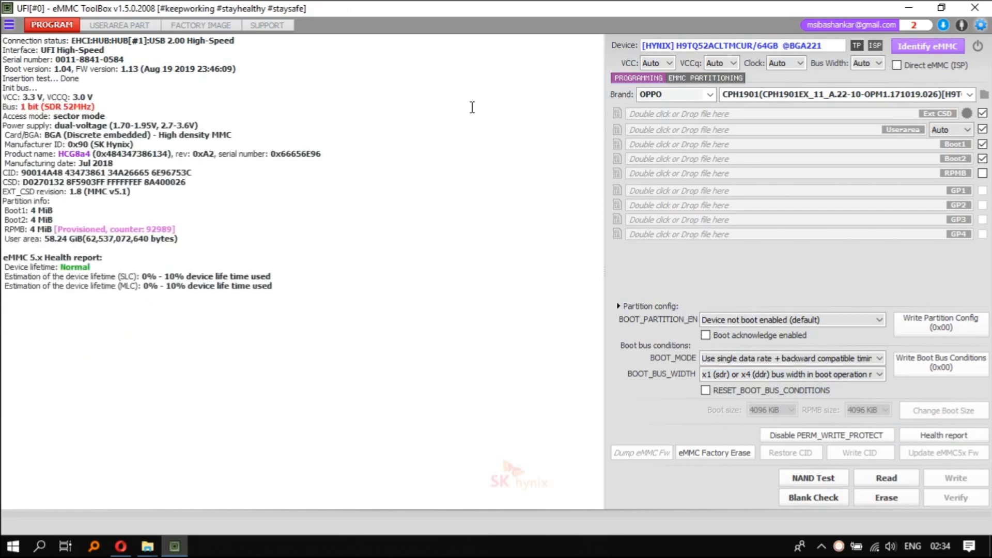
Set the factory image platform to Qualcomm and load rawprogram0.xml from the RMX1811EX_11_A.60 firmware folder
click(201, 25)
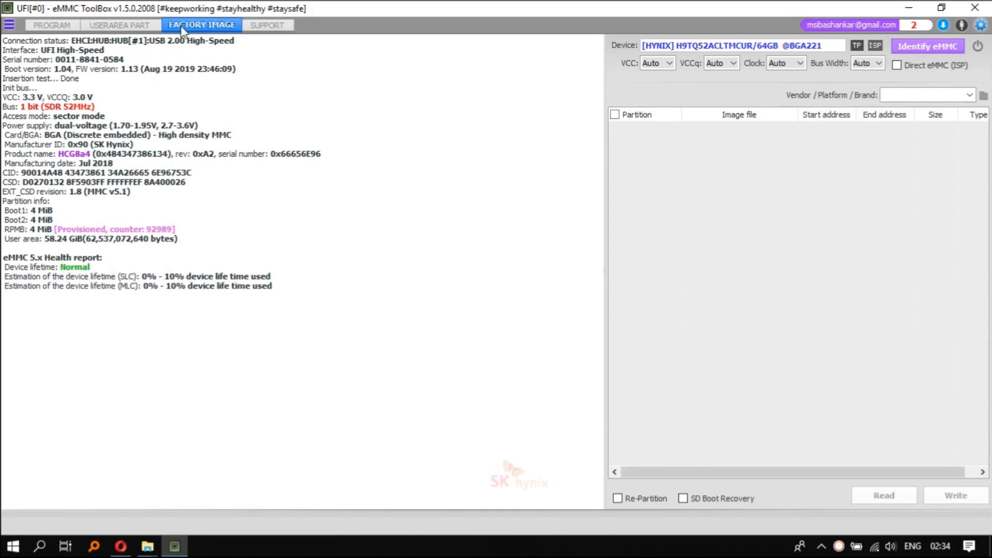
click(970, 95)
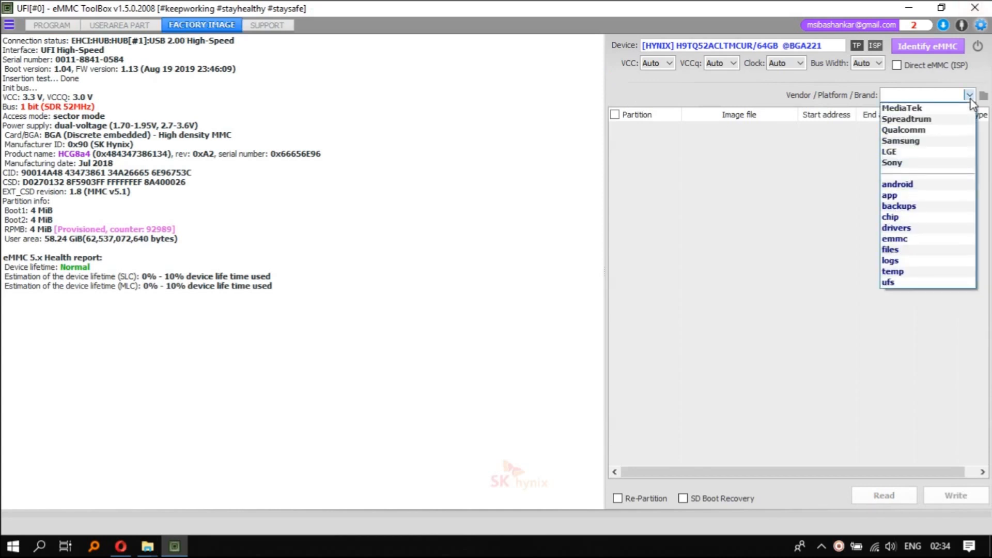
click(932, 130)
double_click(878, 114)
scroll(293, 194, down, 5)
click(68, 194)
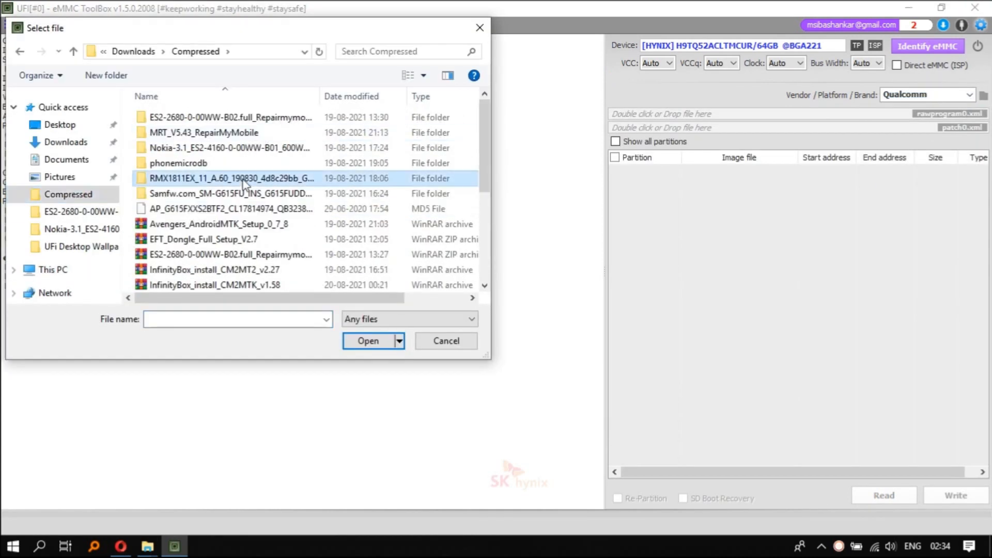
double_click(248, 178)
double_click(249, 118)
click(433, 97)
click(433, 97)
double_click(206, 148)
Load patch0.xml from the same firmware and start writing the checked factory image partitions to the eMMC
double_click(646, 128)
double_click(288, 192)
scroll(827, 310, down, 7)
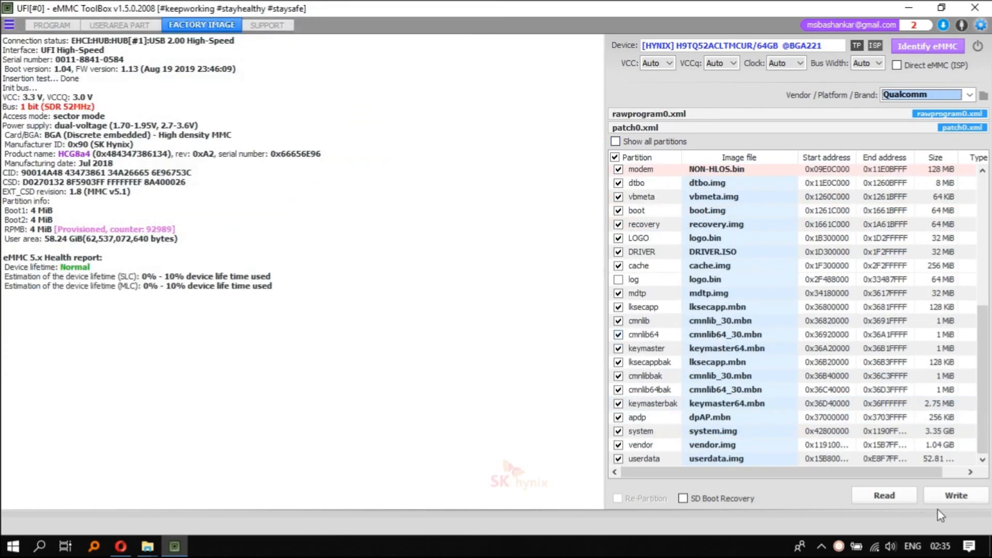
click(951, 500)
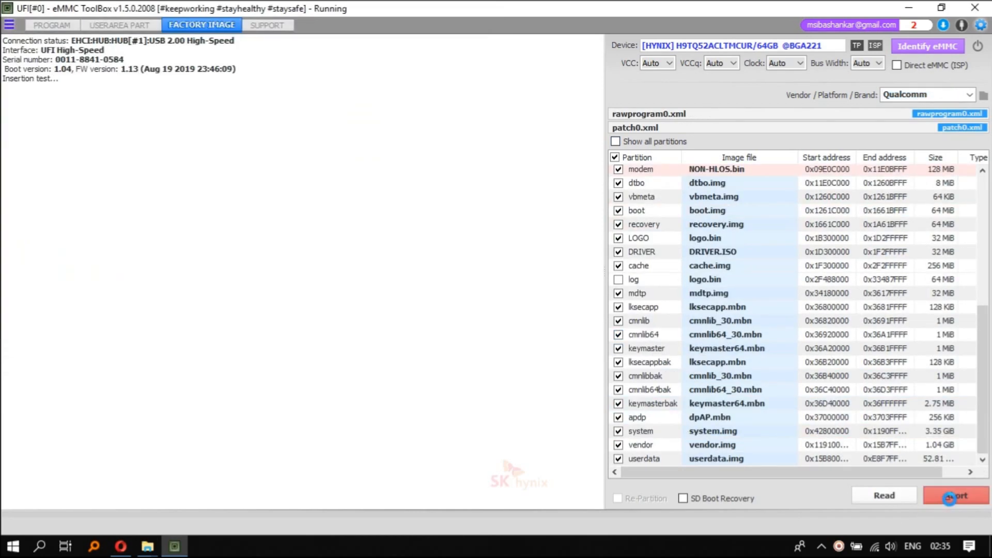
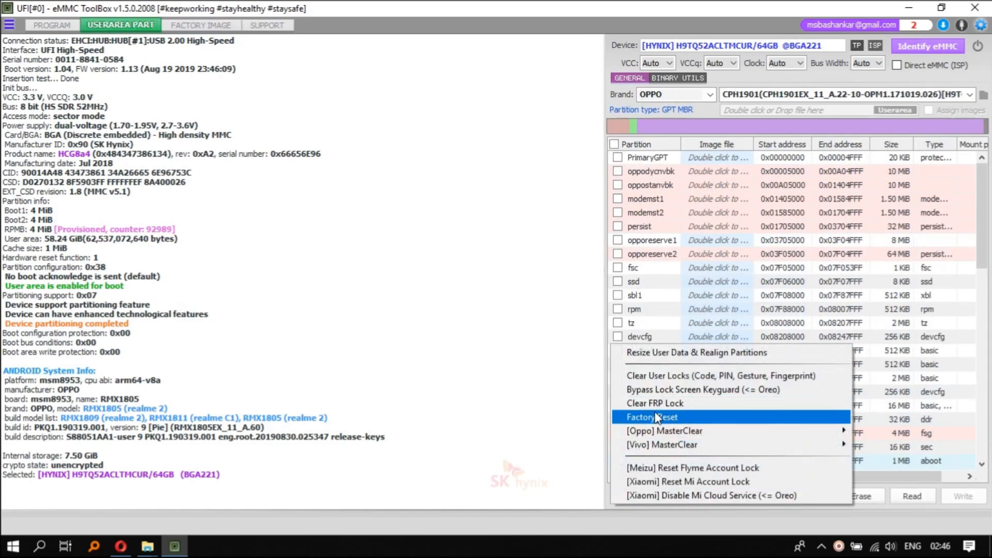
Factory reset the realme 2's eMMC with the special task, identify the chip again, and close the UFI ToolBox
click(655, 416)
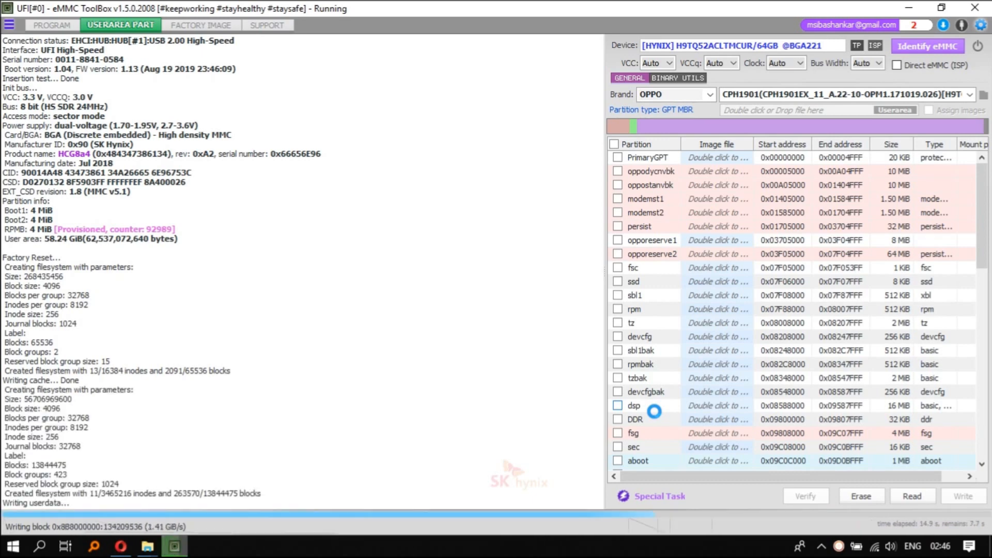
click(918, 47)
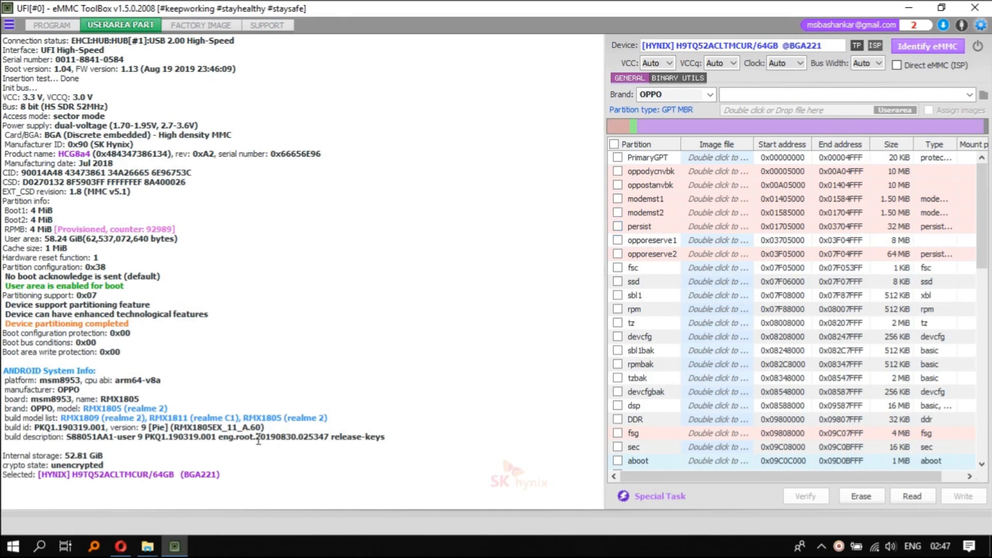
drag(54, 450, 163, 486)
click(219, 472)
click(986, 12)
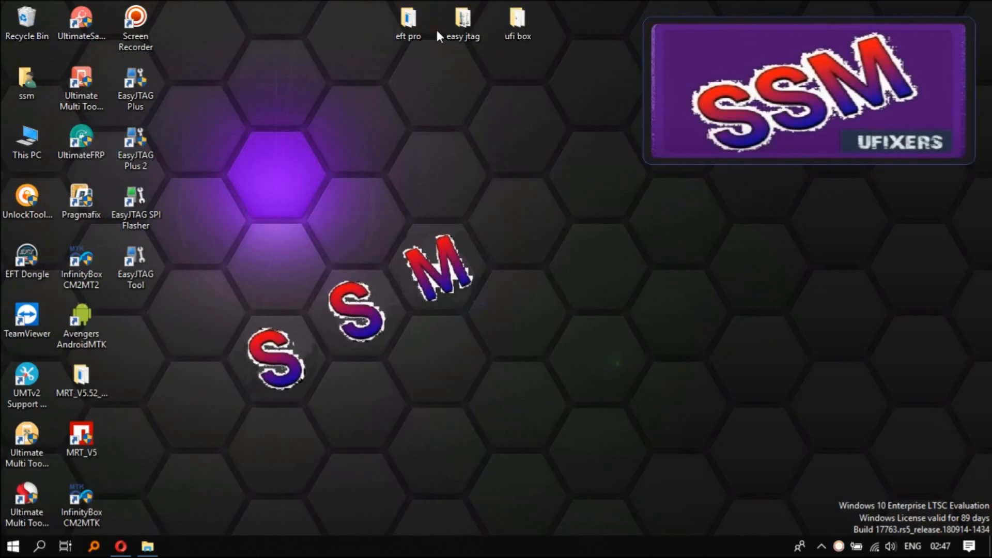
Launch the EasyJTAG eMMC tool and check the connected eMMC
double_click(138, 266)
key(Return)
double_click(141, 99)
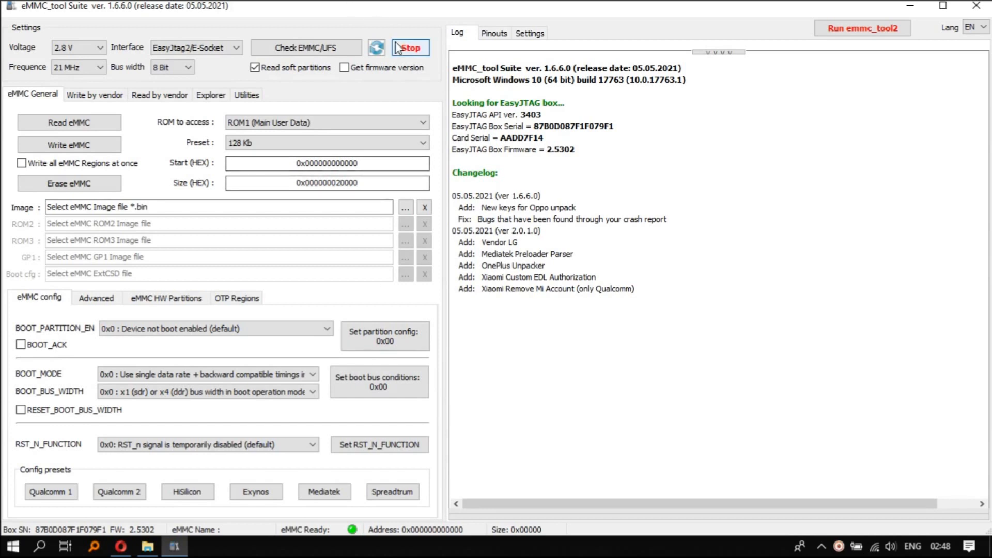
click(333, 52)
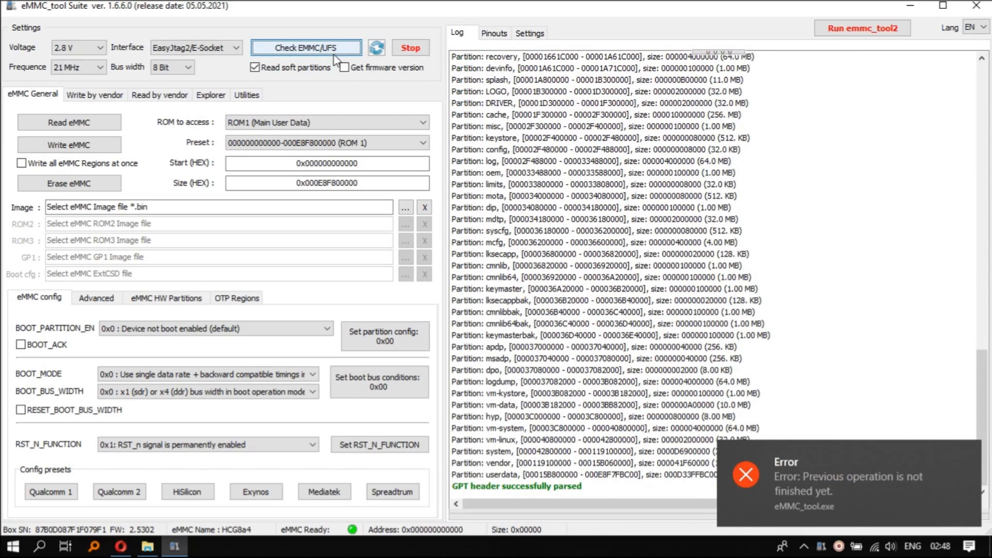
Enable Get firmware version, check the eMMC again, and review the device information and partition list in the log
click(358, 70)
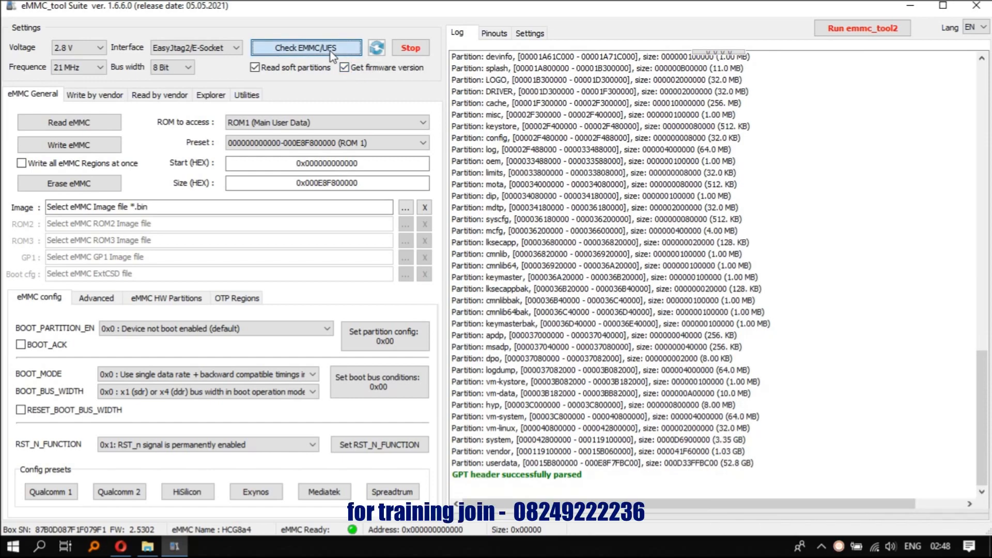
click(330, 51)
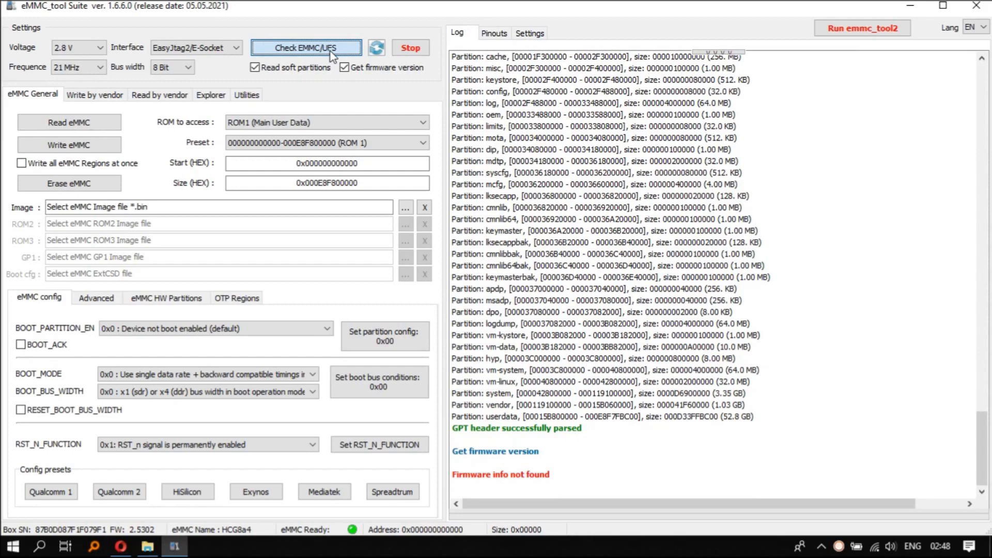
click(331, 50)
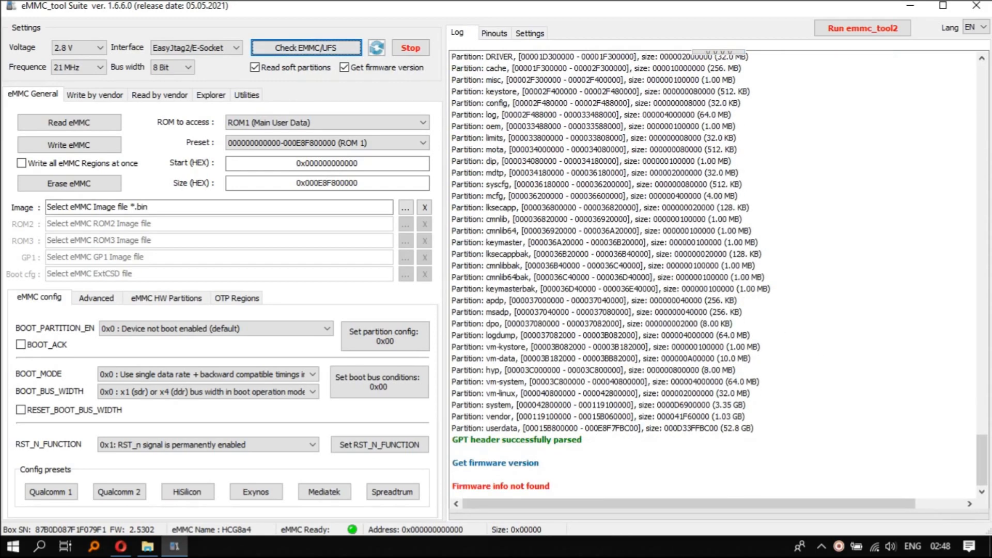
drag(980, 483, 985, 383)
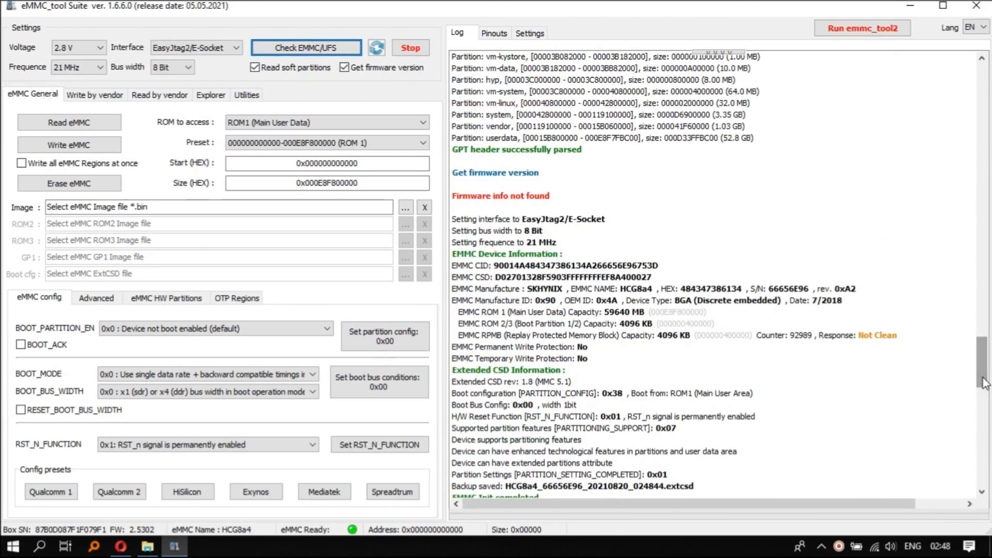
drag(984, 383, 987, 497)
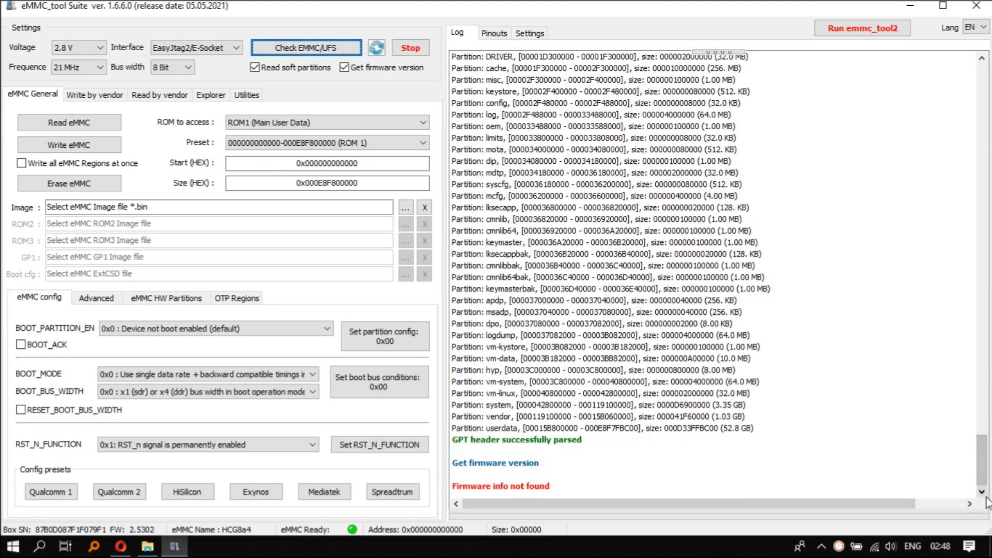
Choose the userdata (ROM1) preset and copy its start address, 0x00015B800000
click(316, 143)
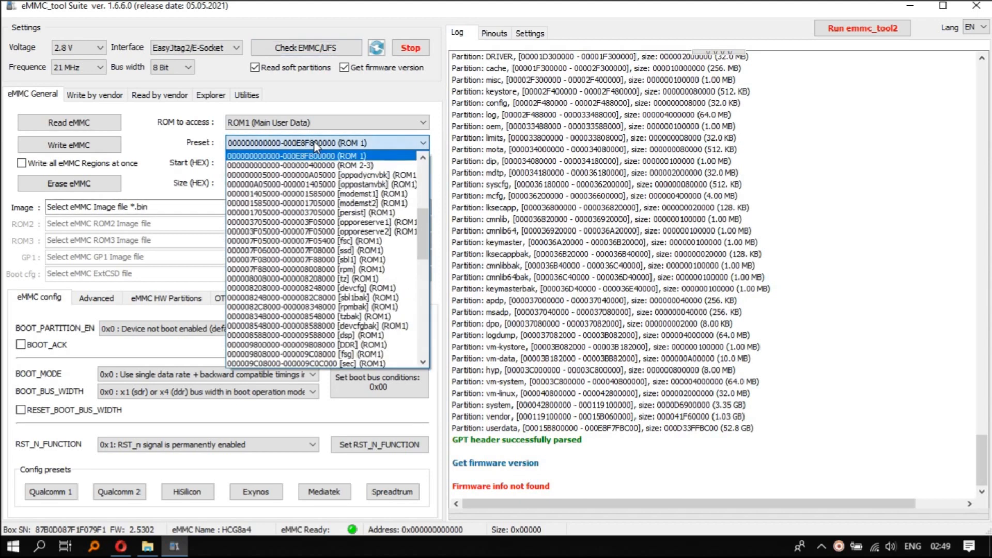
scroll(340, 295, down, 5)
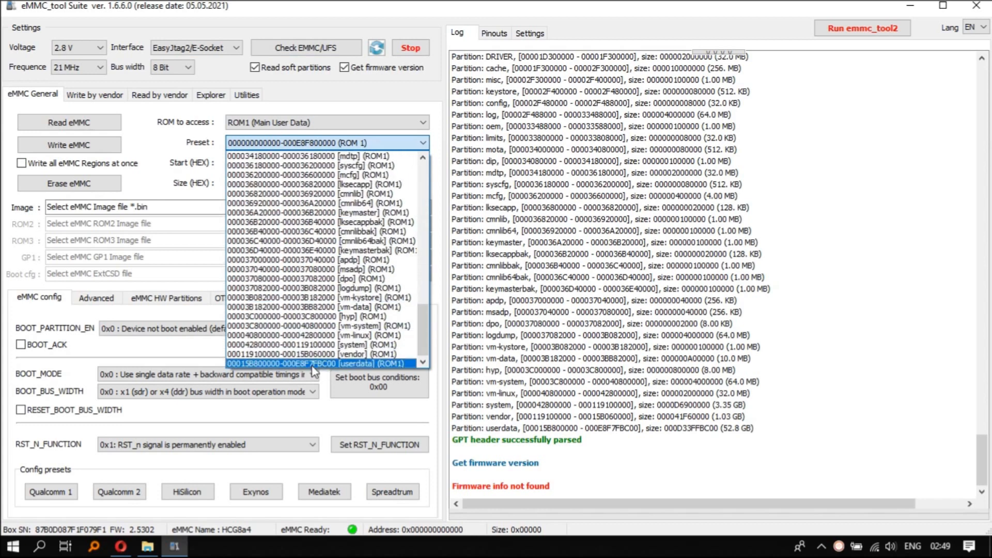
click(312, 364)
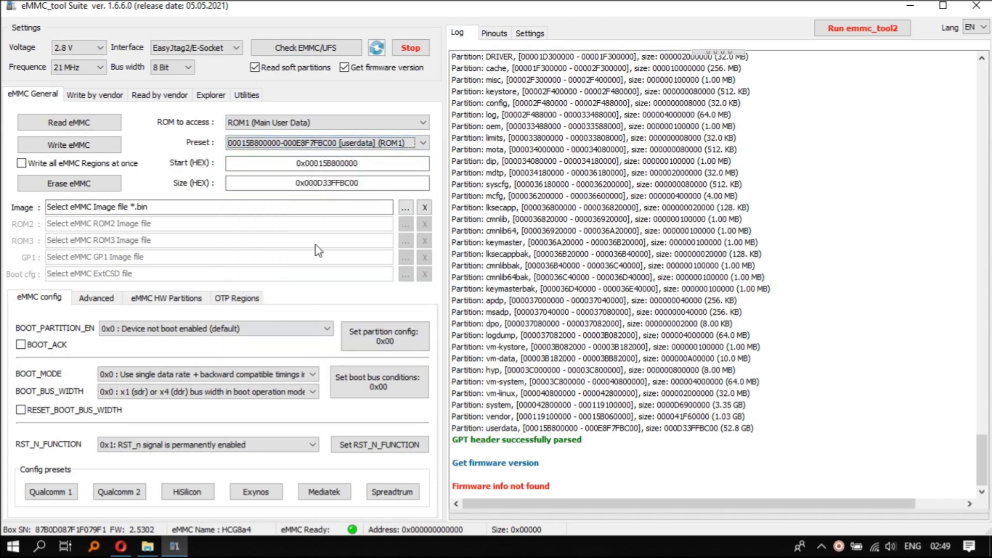
double_click(337, 163)
click(337, 163)
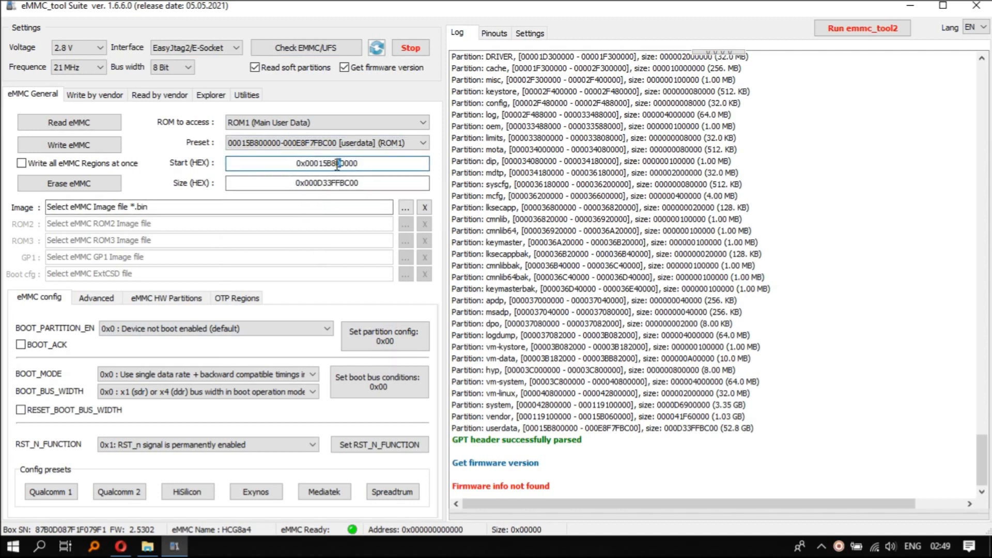
double_click(337, 163)
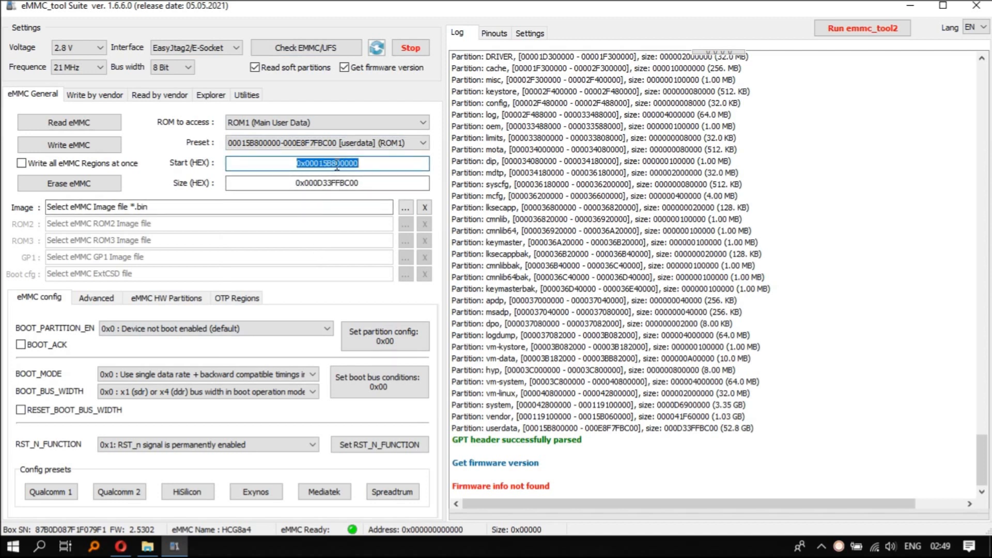
right_click(337, 164)
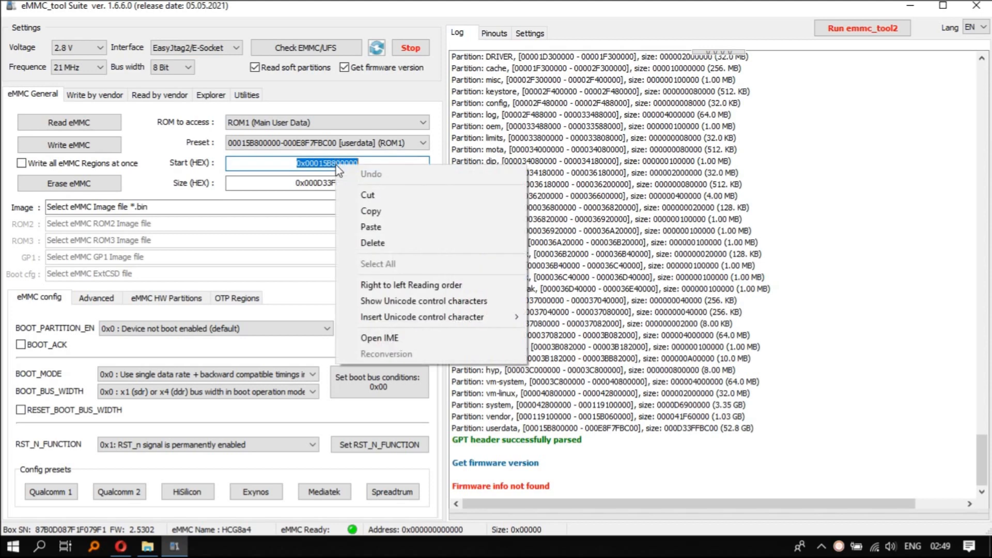
click(367, 210)
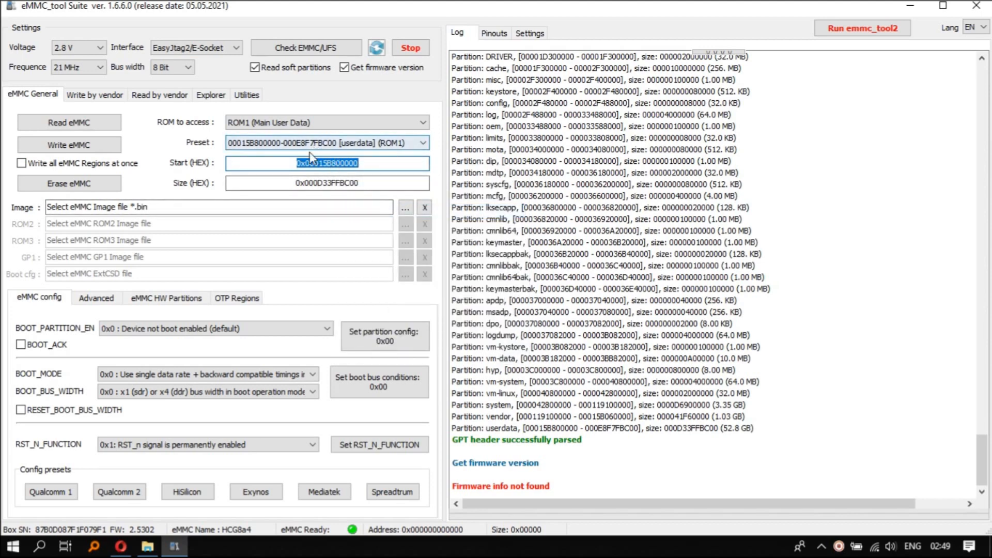
Set the access region back to ROM1 (Main User Data) and paste 0x00015B800000 as the read size
click(301, 123)
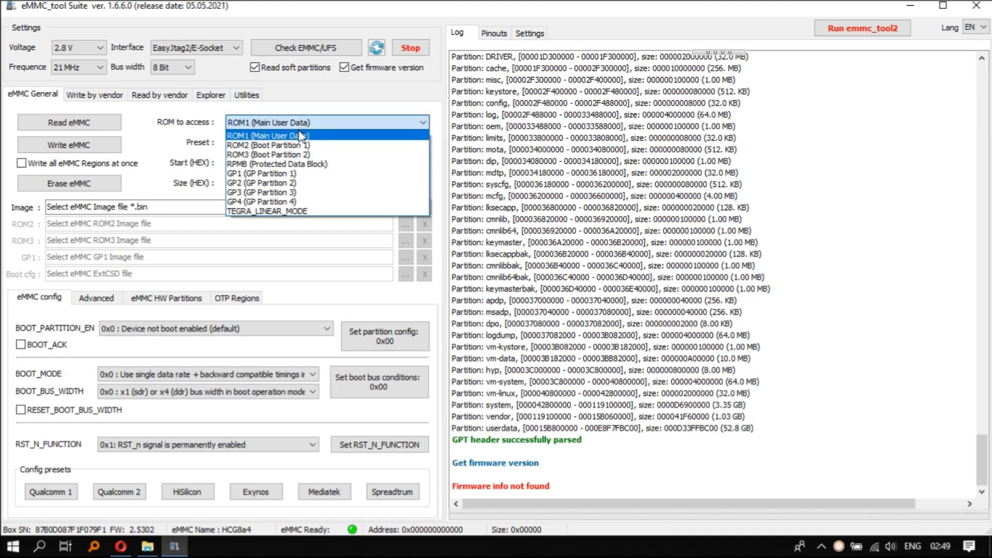
click(302, 136)
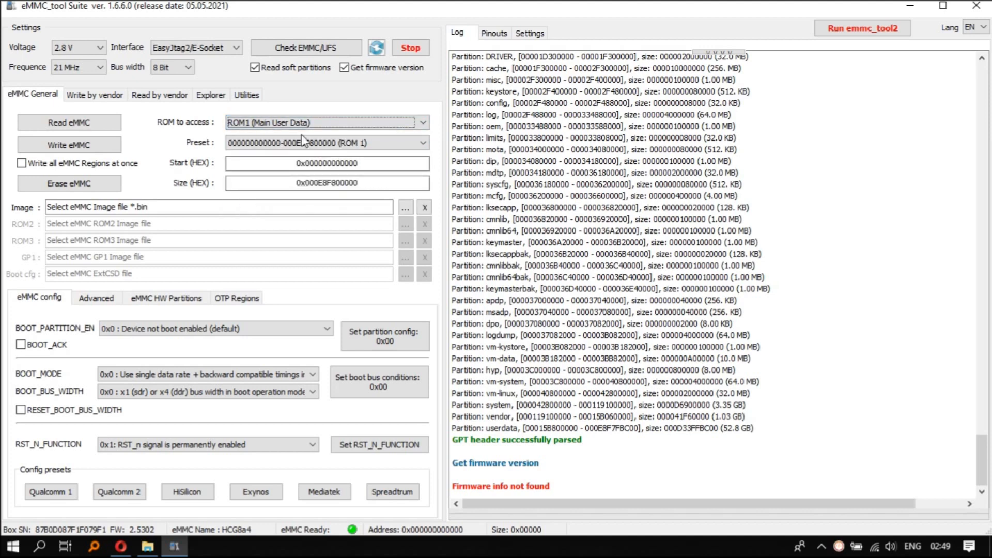
double_click(313, 184)
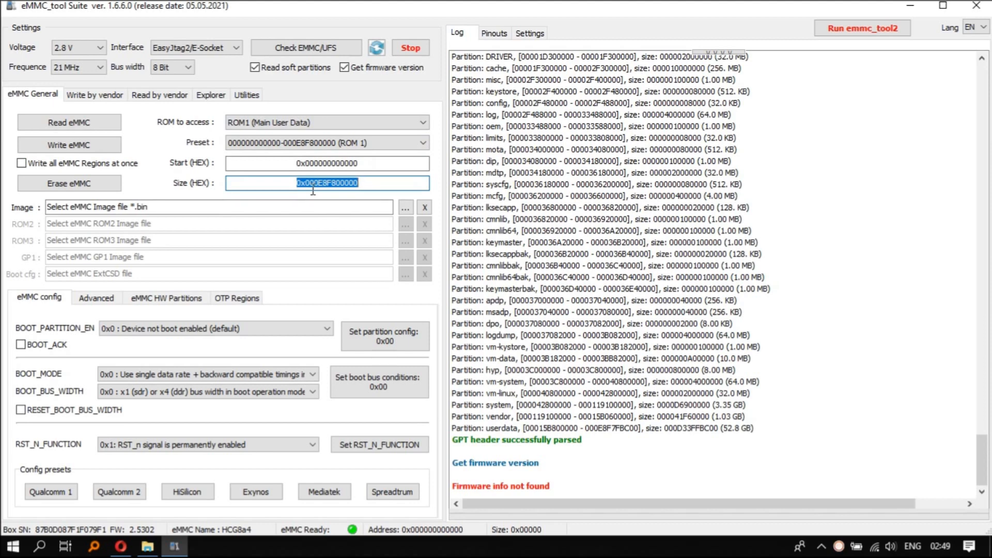
right_click(313, 191)
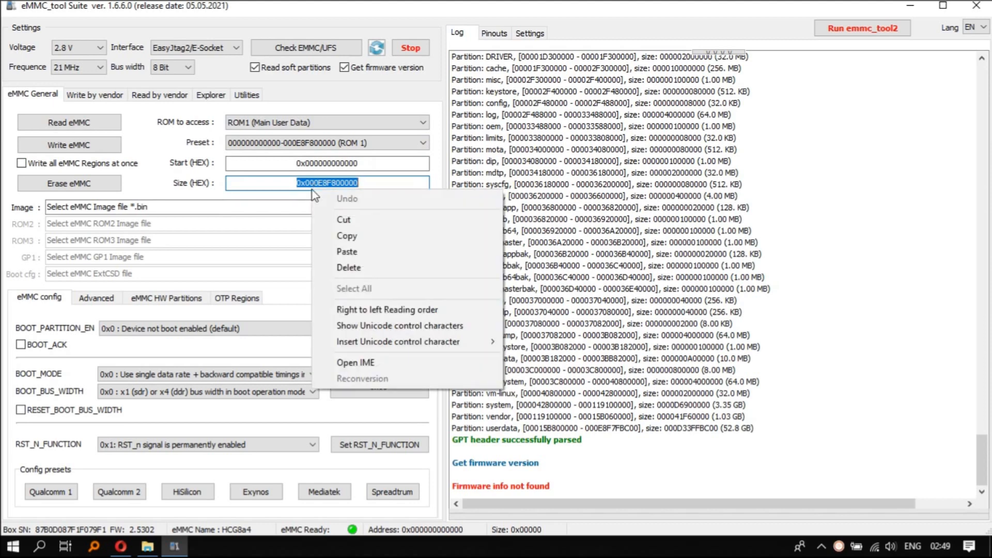
click(350, 251)
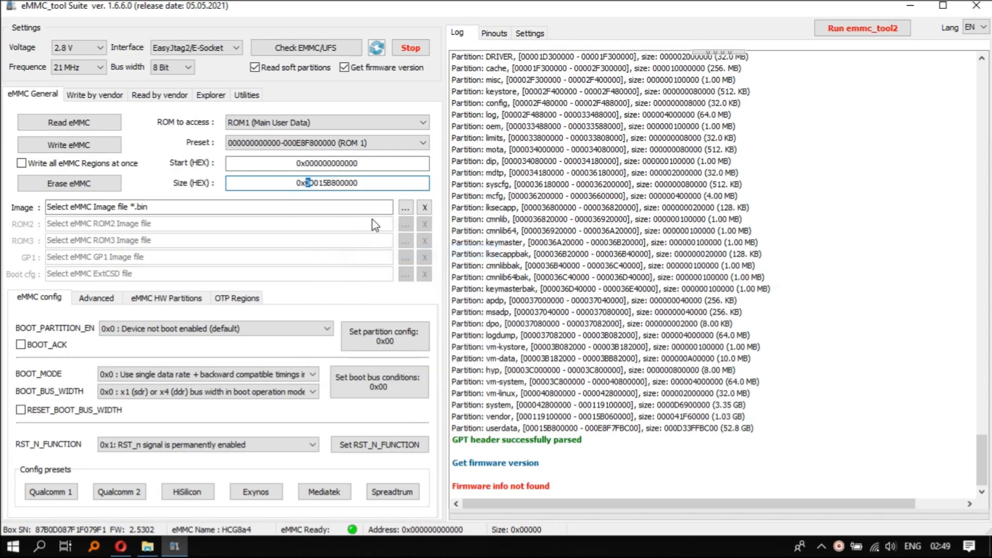
click(389, 184)
Read the defined ROM1 range from the eMMC into a .bin file in the Documents folder
click(86, 131)
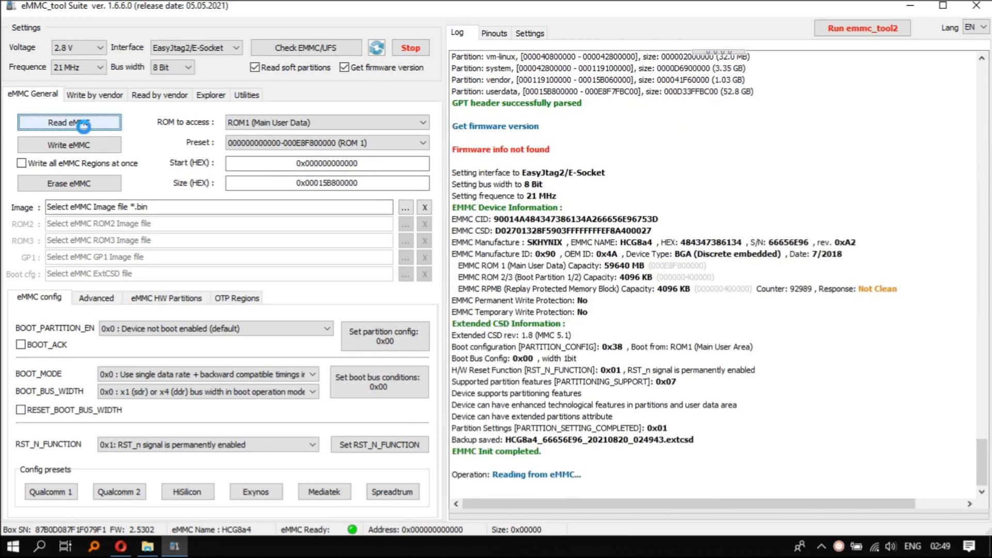
click(383, 343)
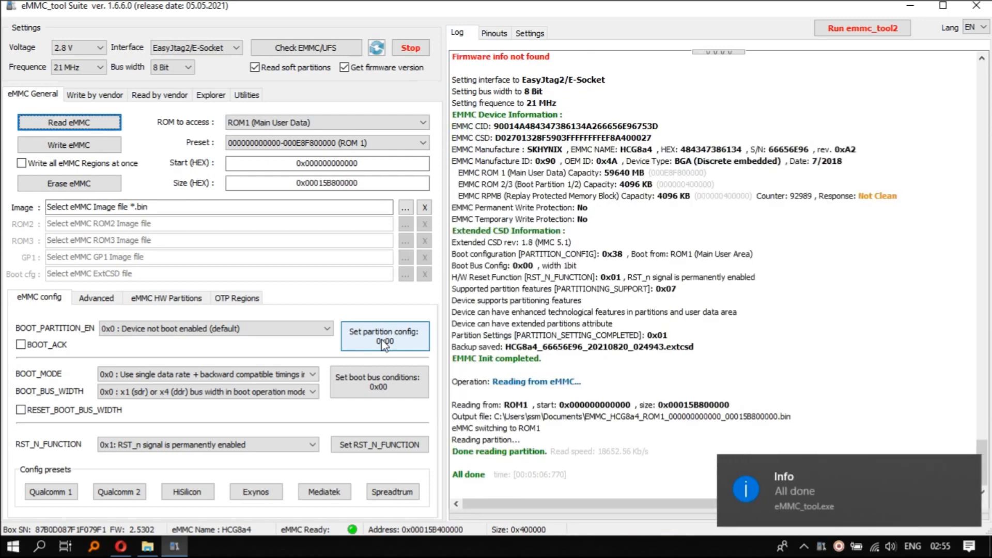
click(904, 303)
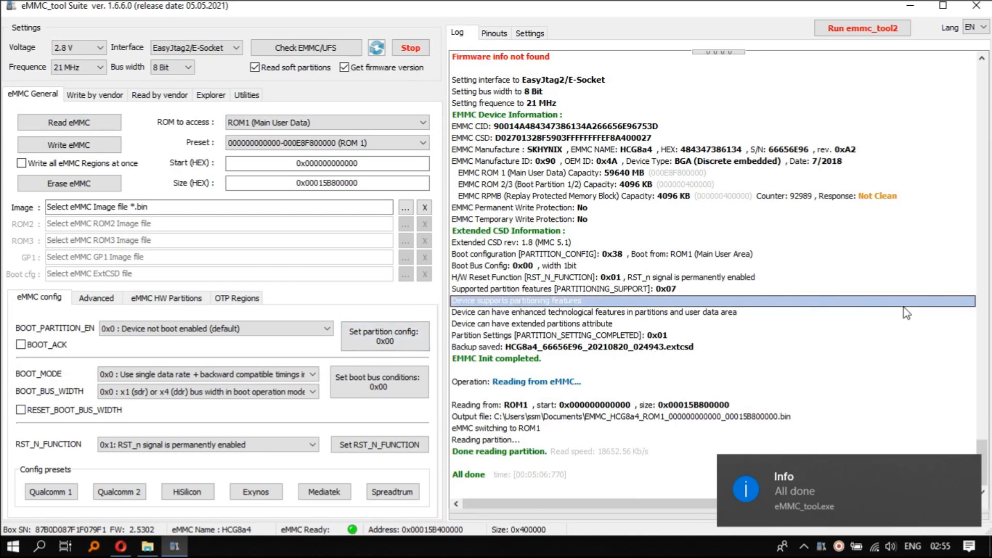
Check the eMMC again and examine the partition list in the log
click(321, 49)
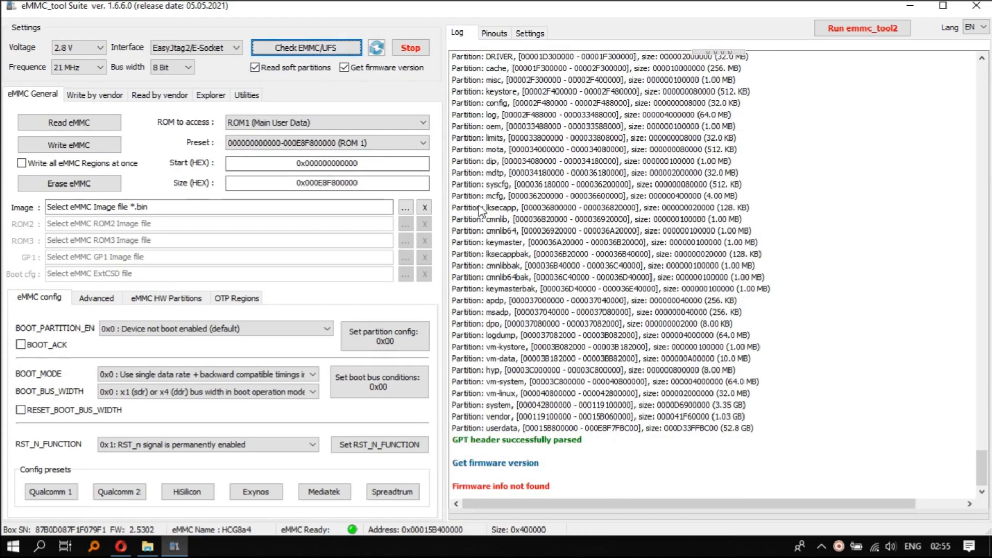
drag(520, 152, 597, 284)
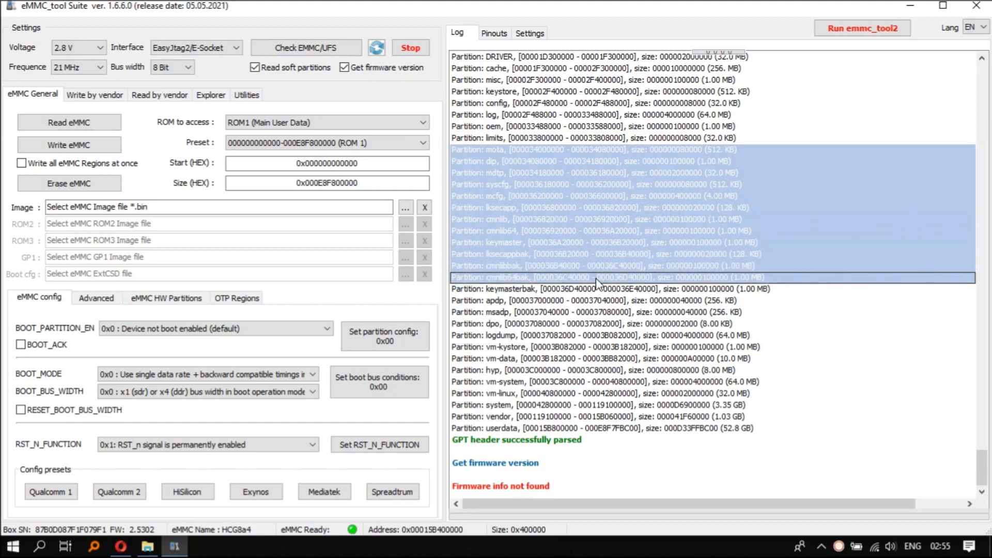
click(598, 279)
drag(559, 138, 632, 467)
click(629, 405)
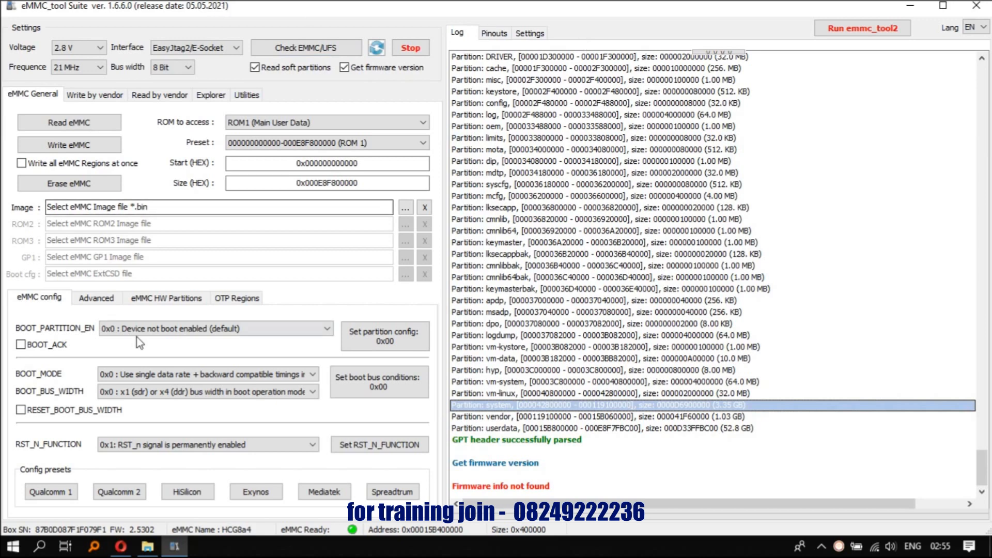
Run Universal Factory Format on the eMMC, accept the damage warning, and check the chip again
click(94, 298)
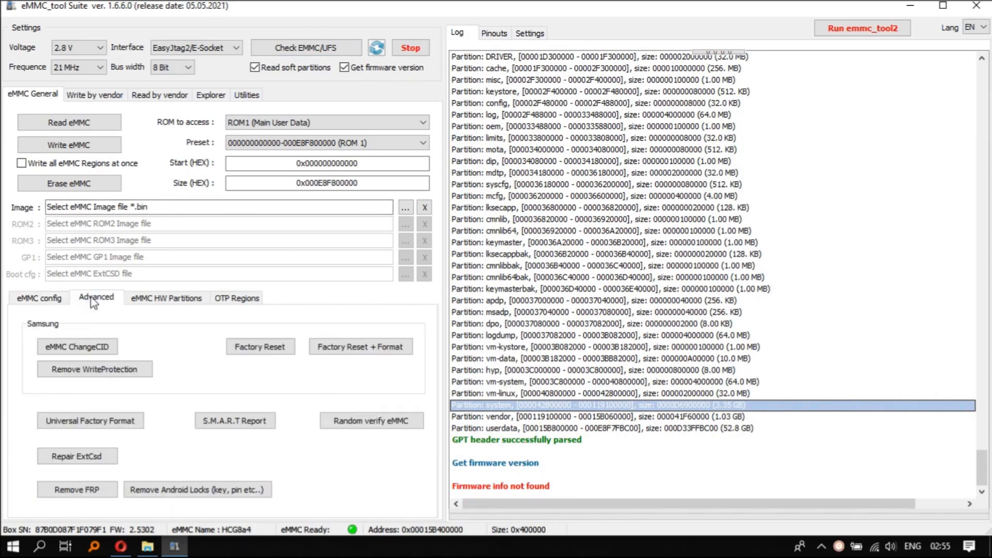
click(100, 423)
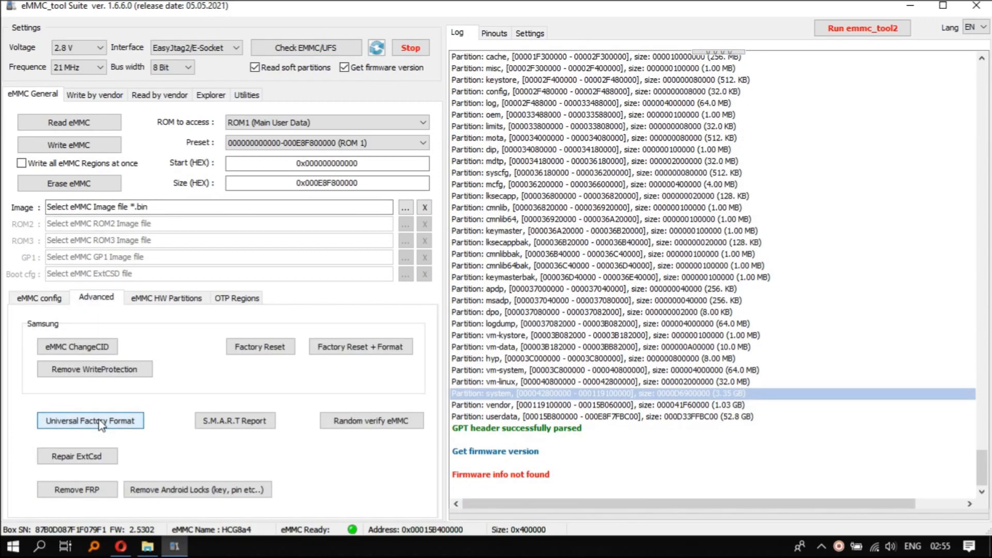
drag(581, 150, 596, 279)
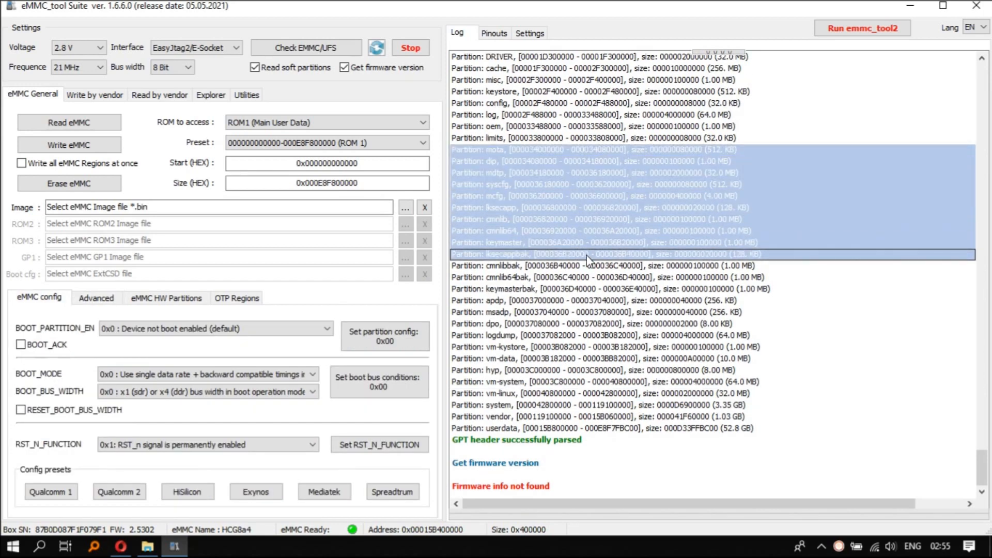
click(598, 281)
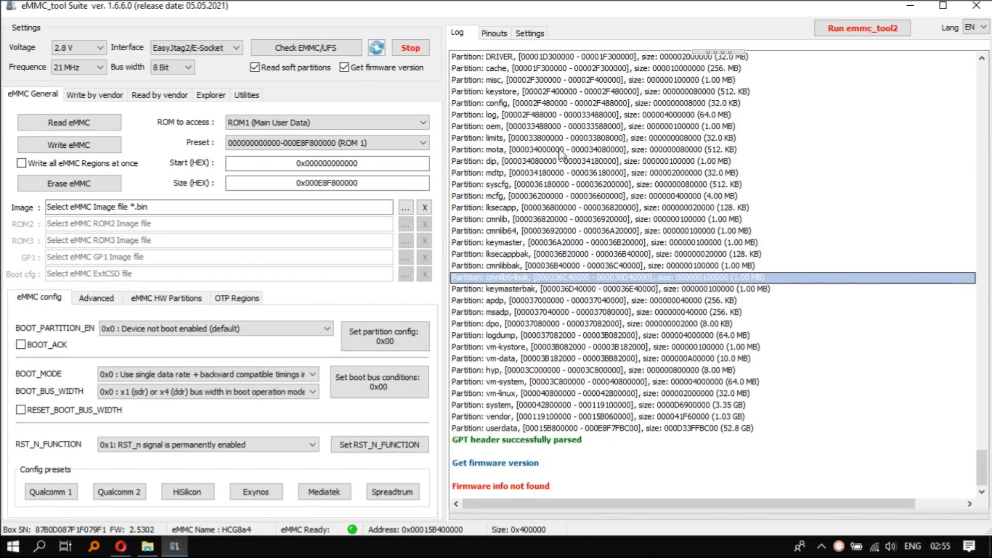
drag(554, 138, 635, 473)
click(629, 404)
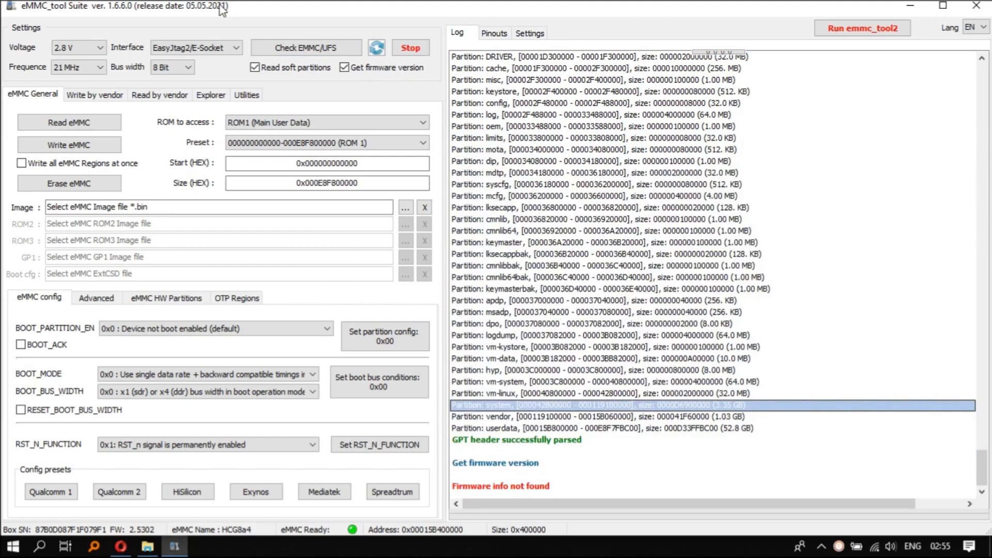
click(93, 300)
click(100, 422)
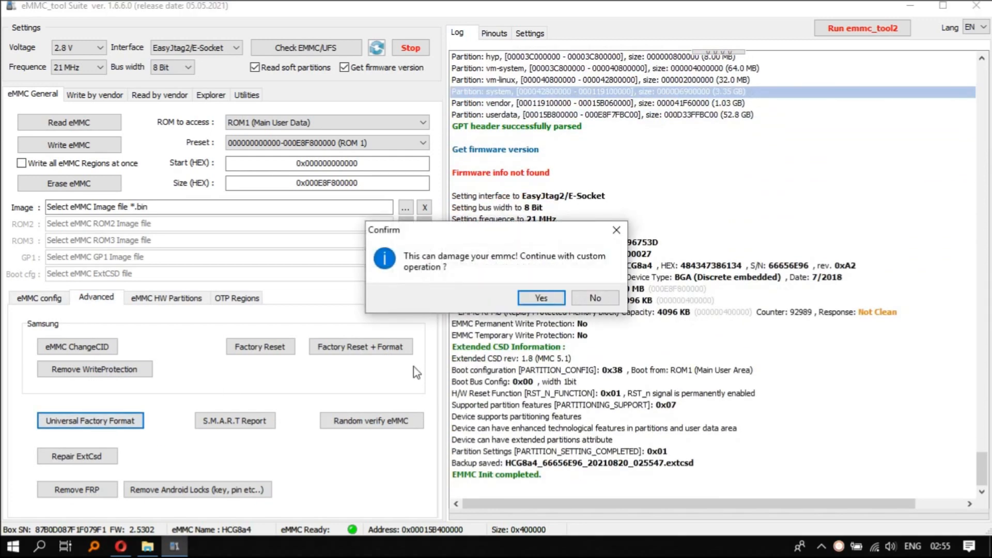
click(542, 298)
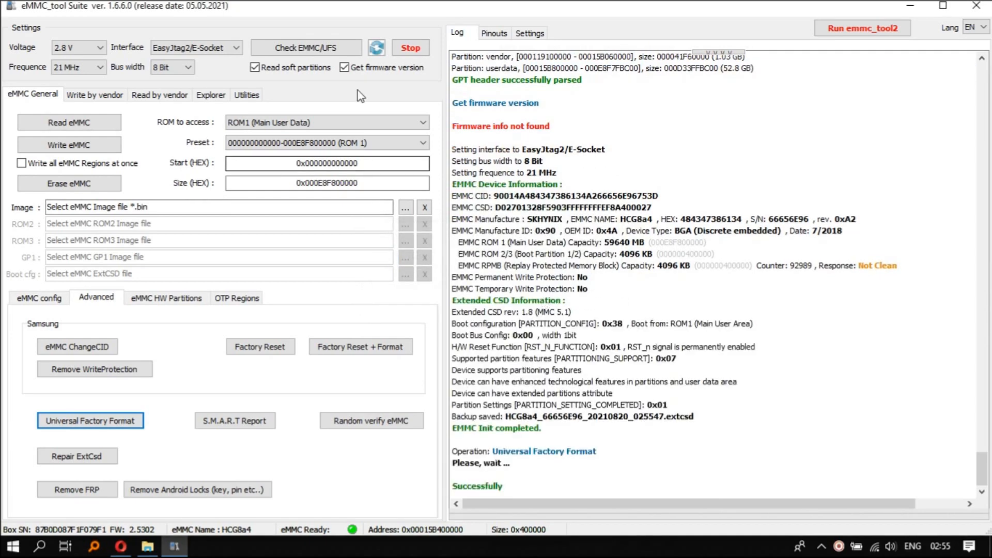
click(326, 51)
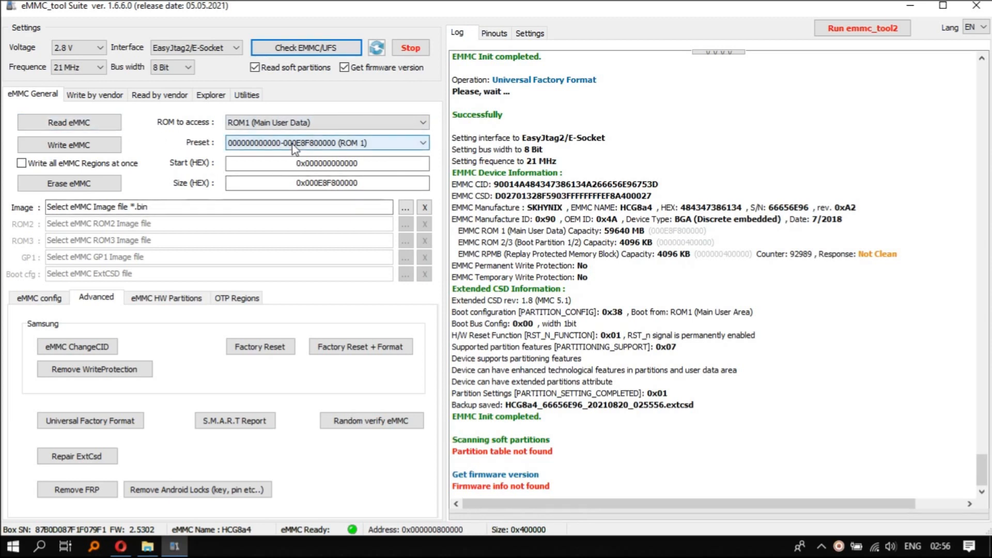
Show the eMMC config options and enable writing all eMMC regions at once
click(34, 299)
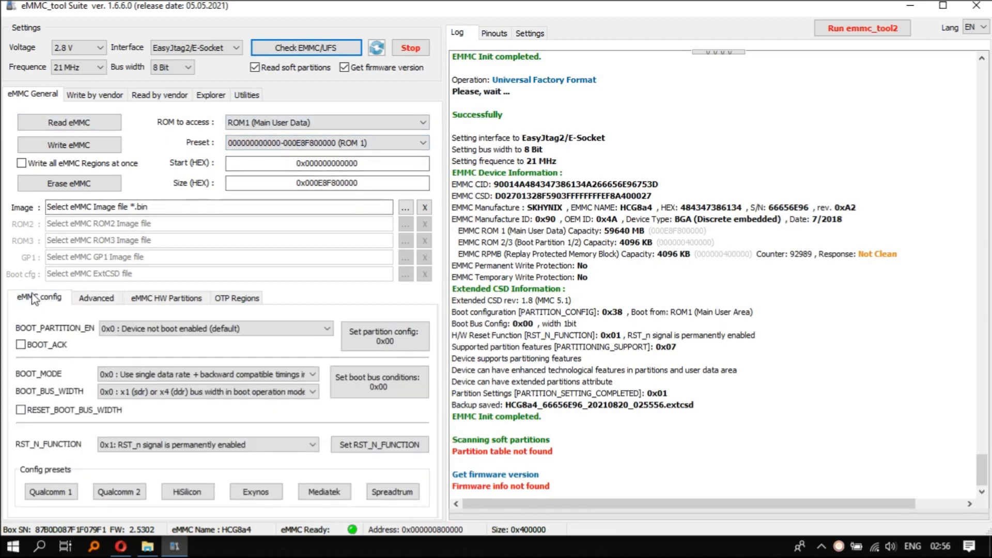
click(286, 120)
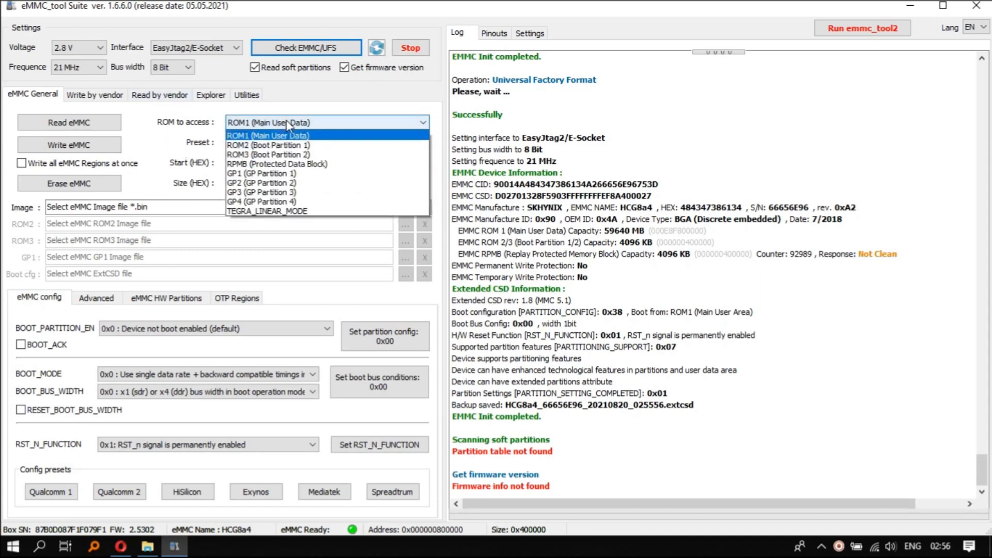
click(286, 119)
click(103, 164)
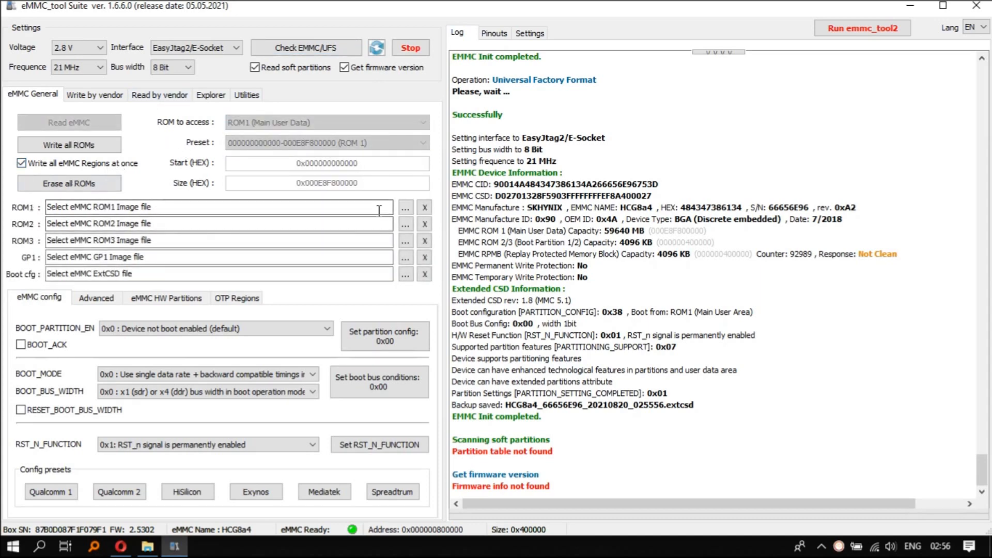
click(407, 208)
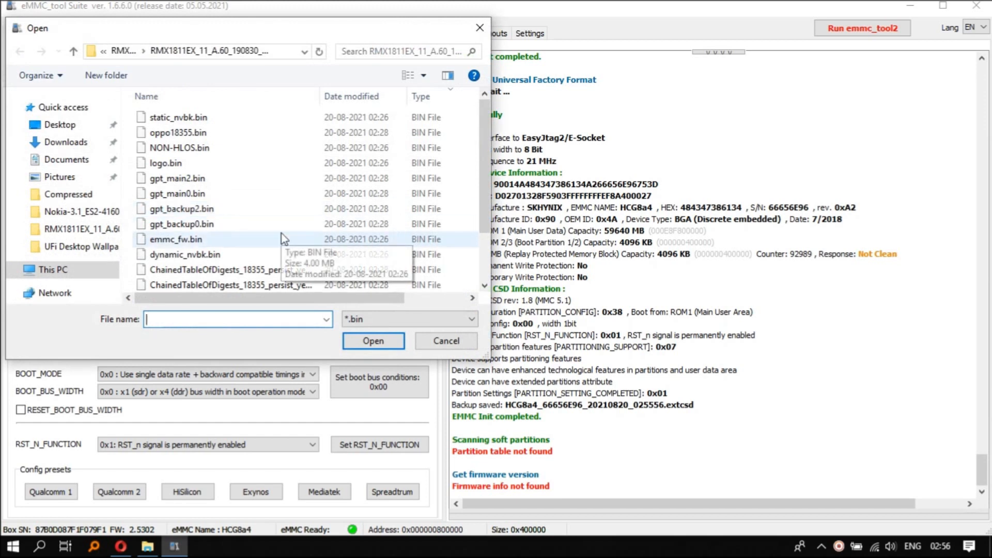
click(83, 196)
click(73, 147)
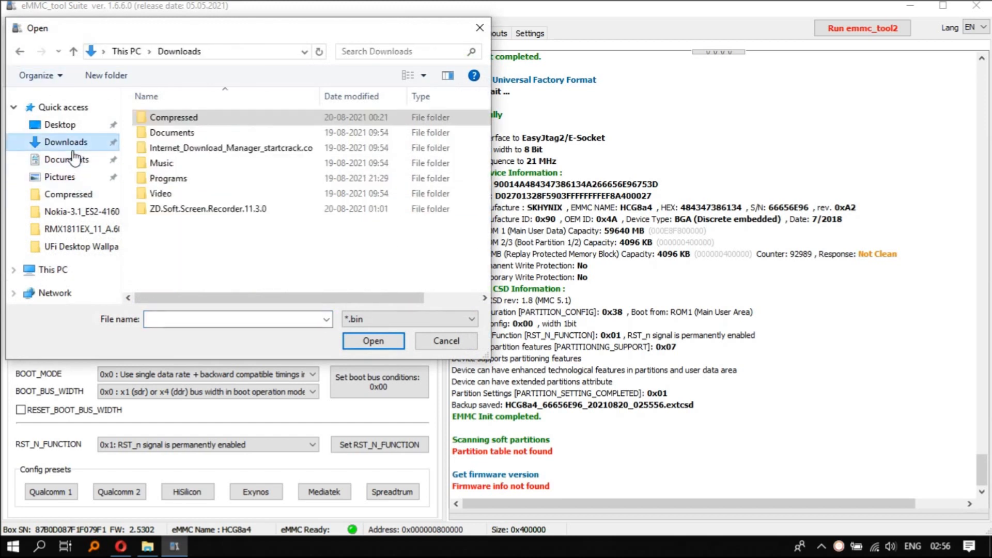
click(77, 158)
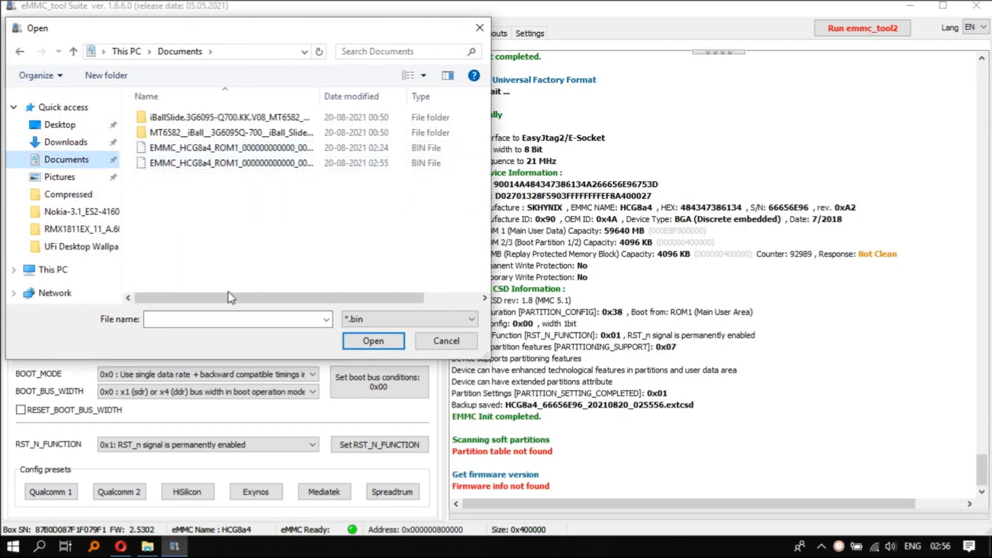
drag(229, 298, 401, 310)
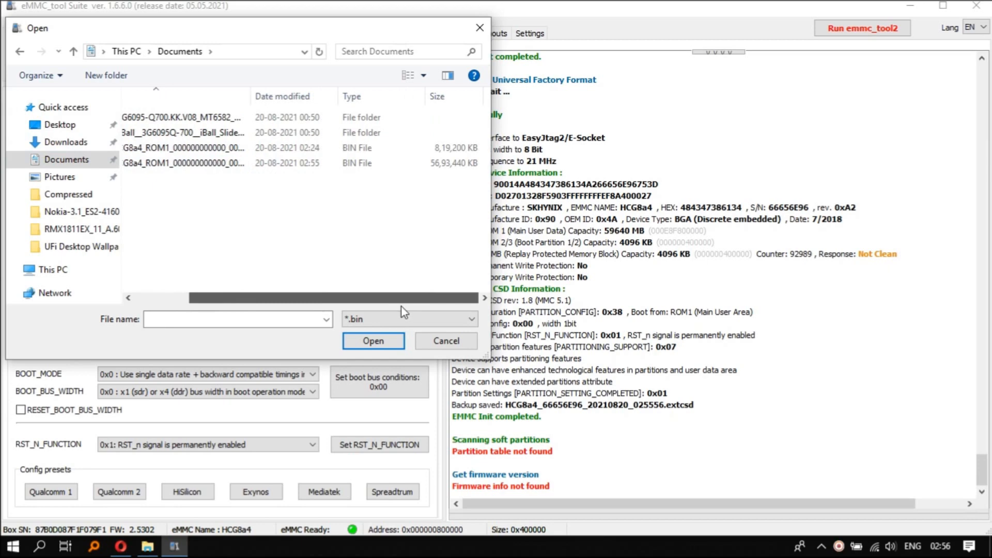
double_click(438, 168)
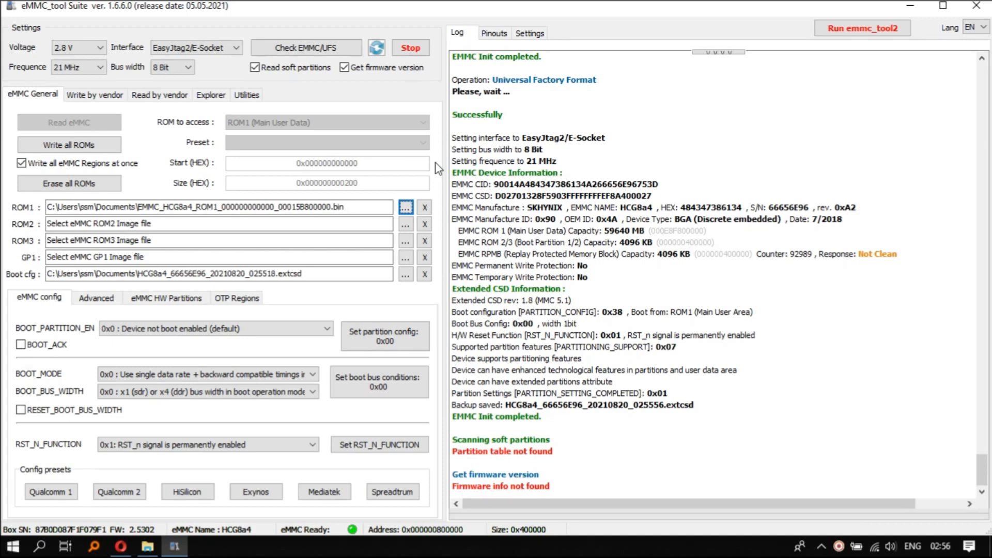
Clear the ROM2, ROM3 and GP1 image files and write all ROMs with the ROM1 backup and boot config
click(427, 224)
click(426, 241)
click(426, 257)
click(111, 146)
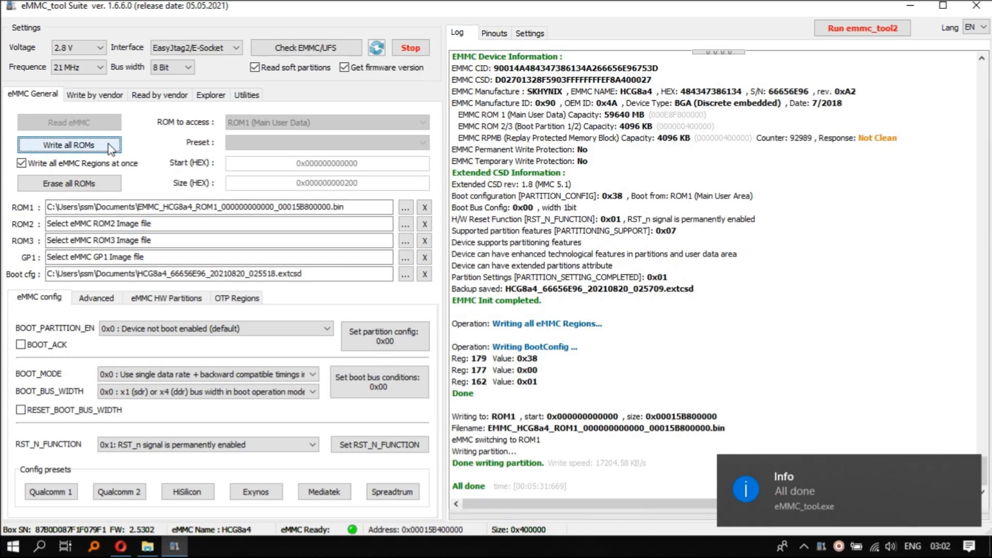
Check the eMMC again and examine the partition list read from the written chip
click(330, 46)
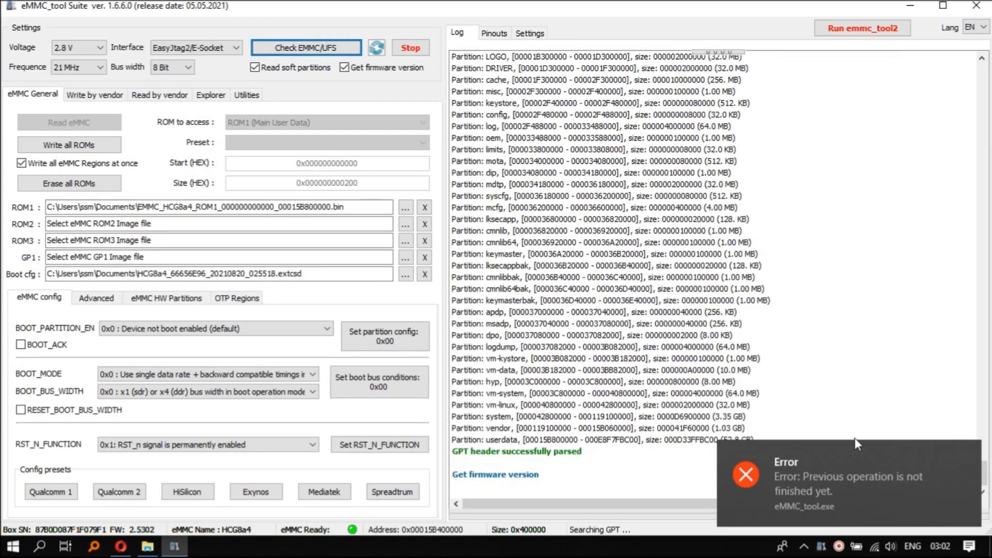
click(871, 381)
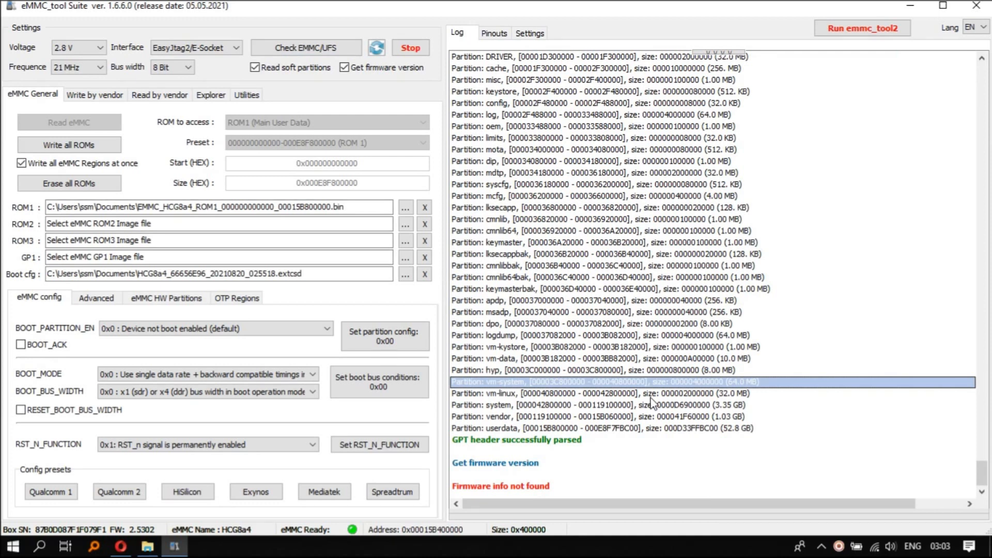
Close eMMC_tool Suite and launch UFI - eMMC ToolBox from the ufi box folder
click(975, 6)
double_click(520, 23)
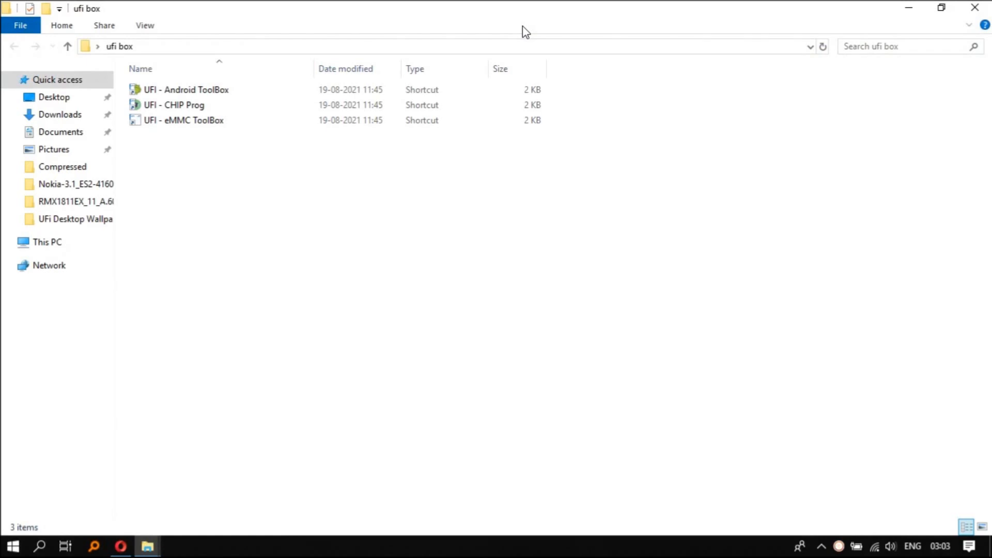
double_click(479, 120)
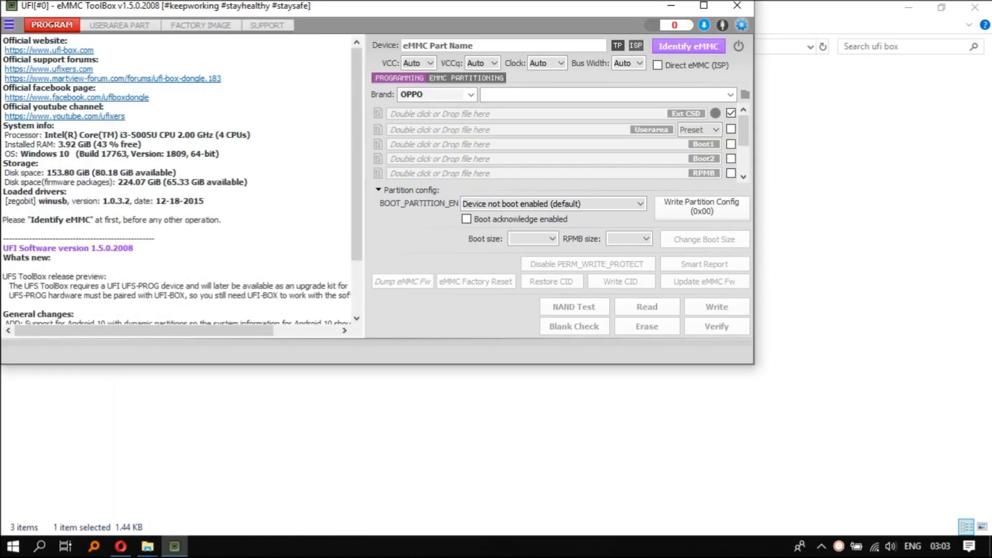
Identify the eMMC, dismissing the update notice, and maximize the window to show the full log
click(671, 49)
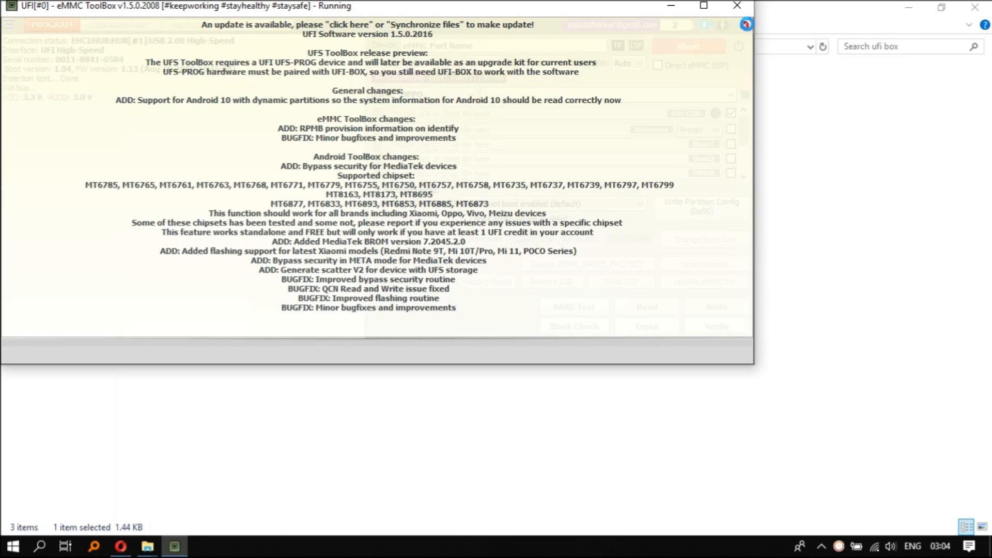
click(743, 26)
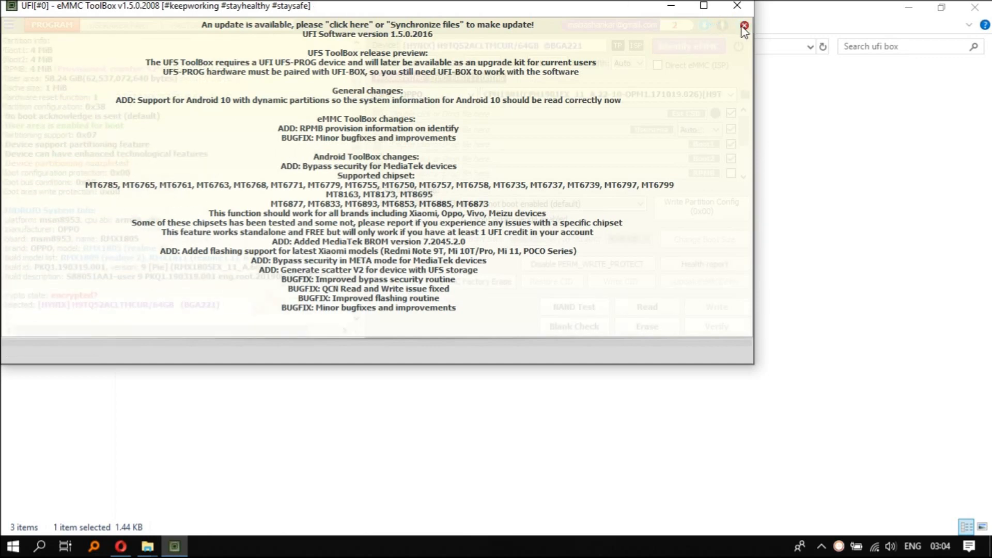
click(703, 6)
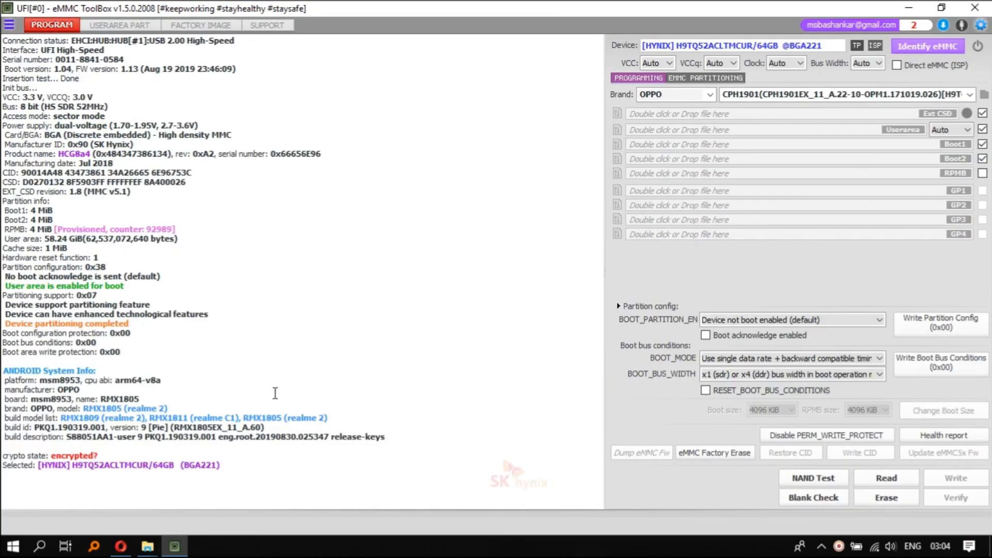
Examine the Android build model list in the log and display the user area partition table
double_click(199, 420)
click(127, 25)
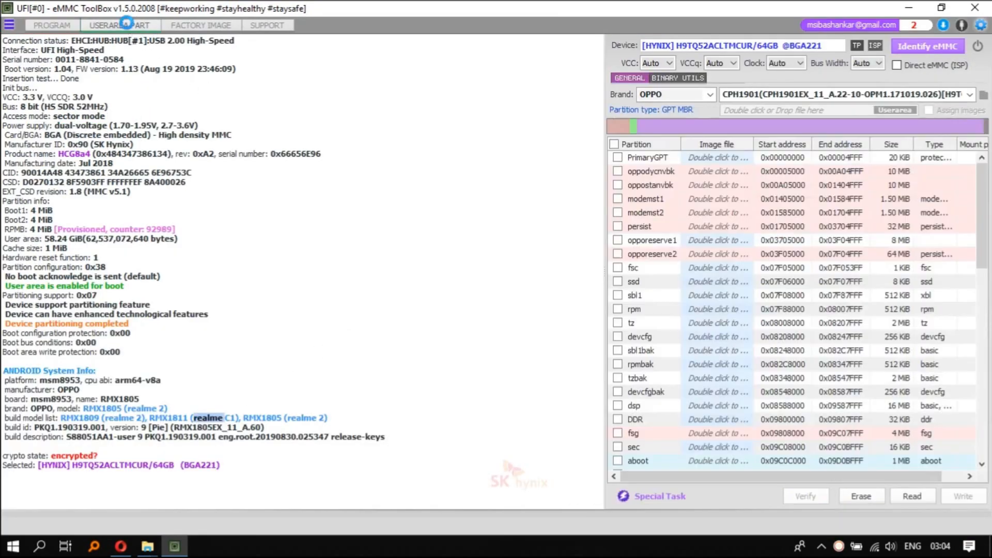
click(308, 269)
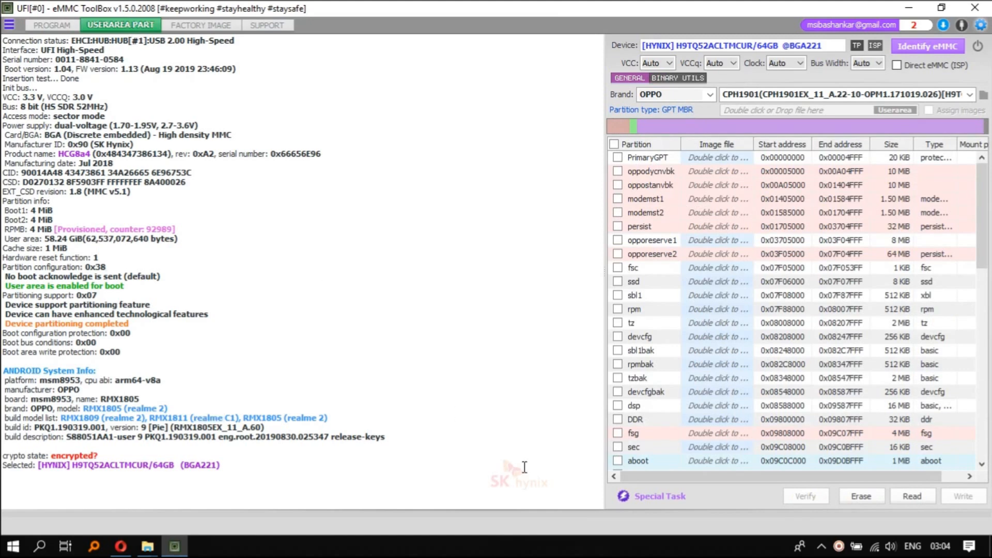
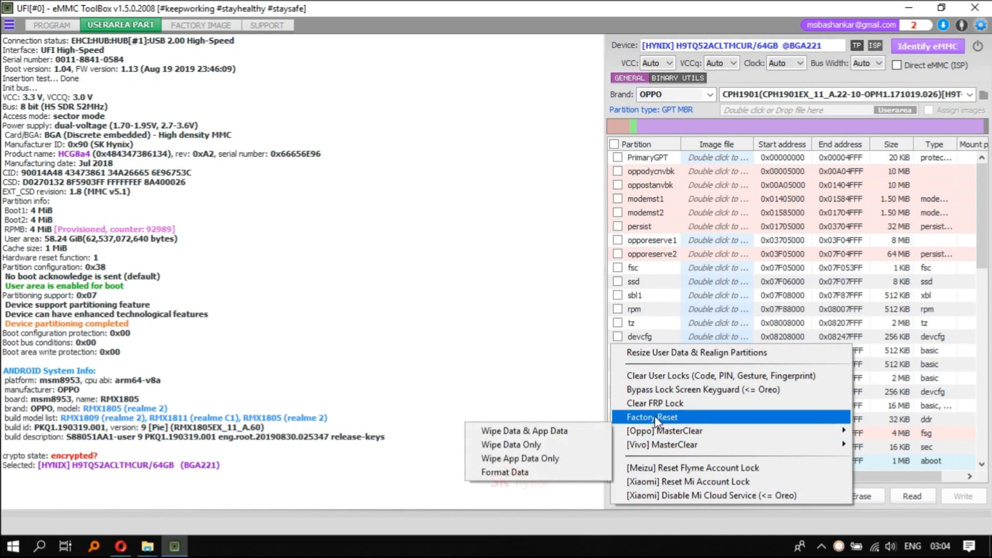
Run the Factory Reset special task and identify the eMMC again to check its internal storage and crypto state
click(655, 417)
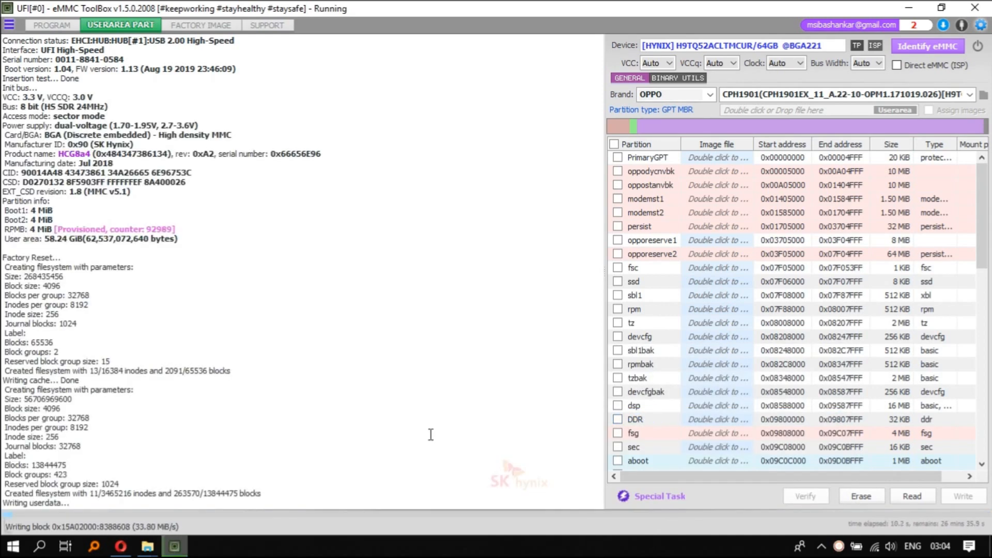
click(929, 46)
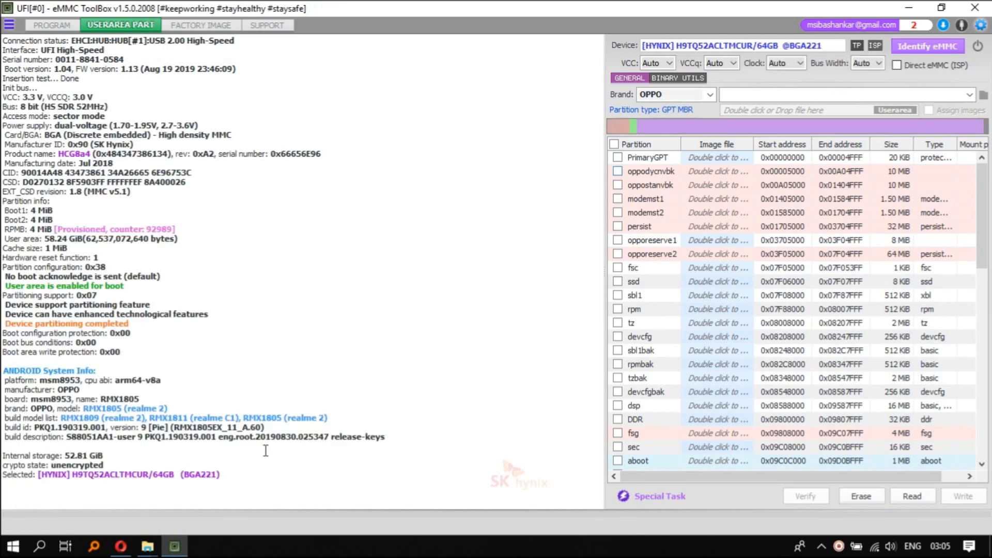
drag(48, 454, 243, 463)
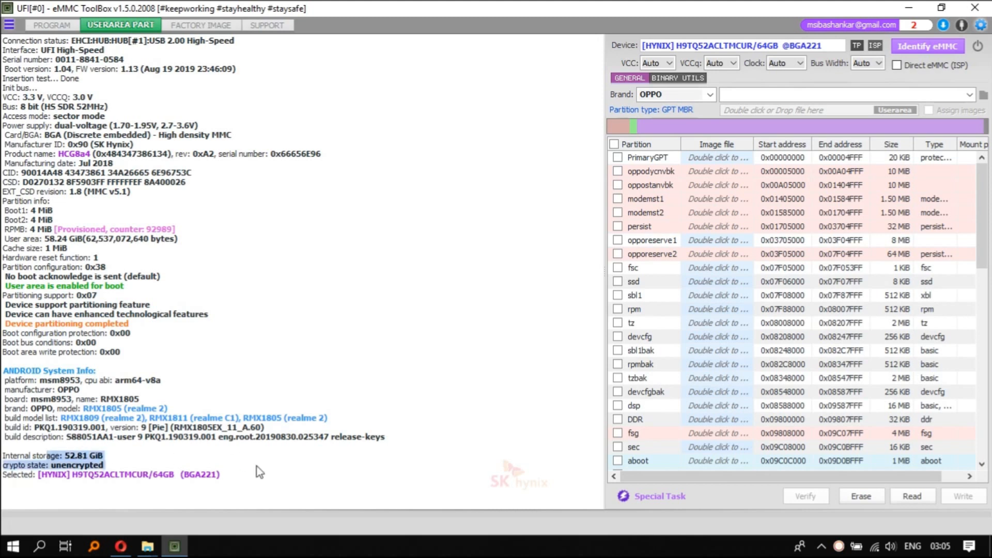
click(255, 465)
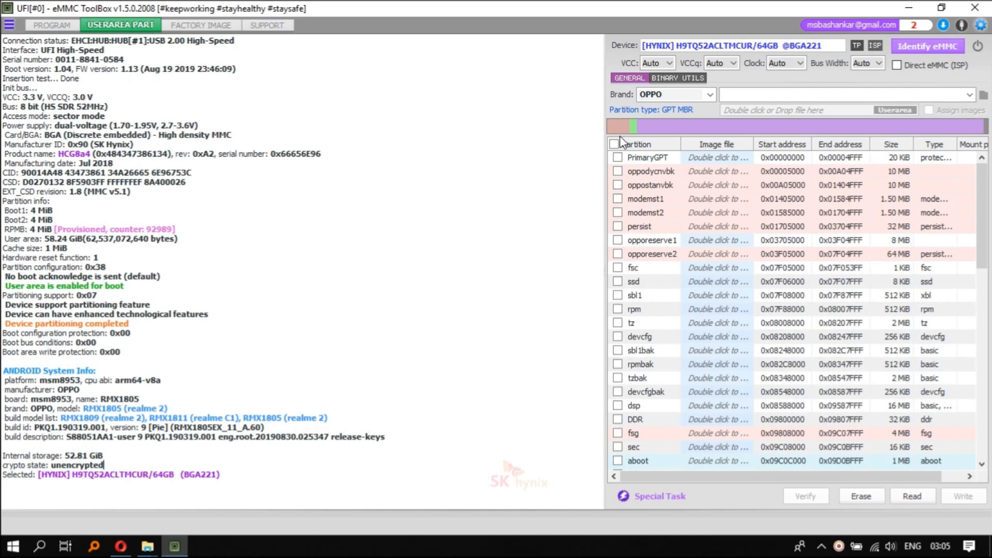
Set the brand to Other and load the HCG8a4_4A6944DD backup as the user area image
click(744, 99)
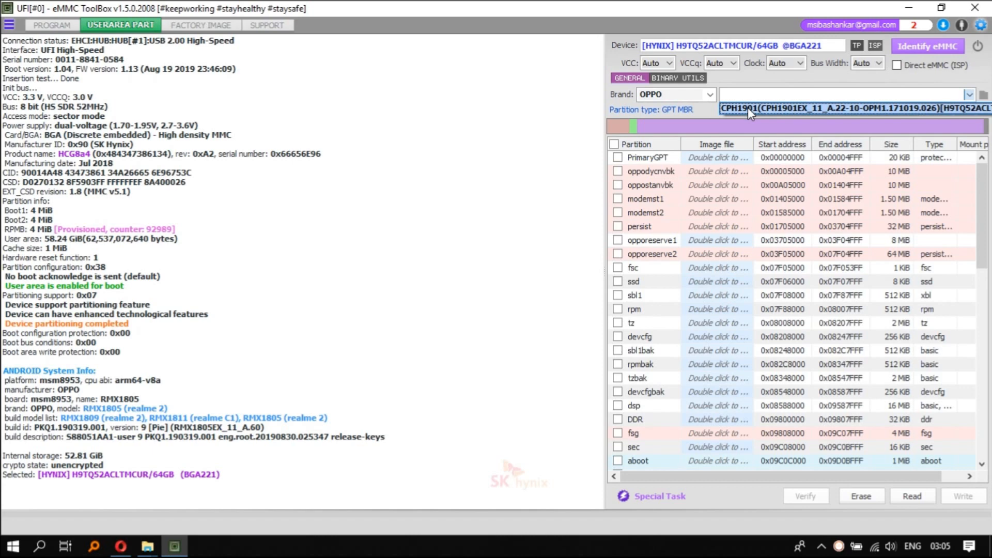
click(703, 91)
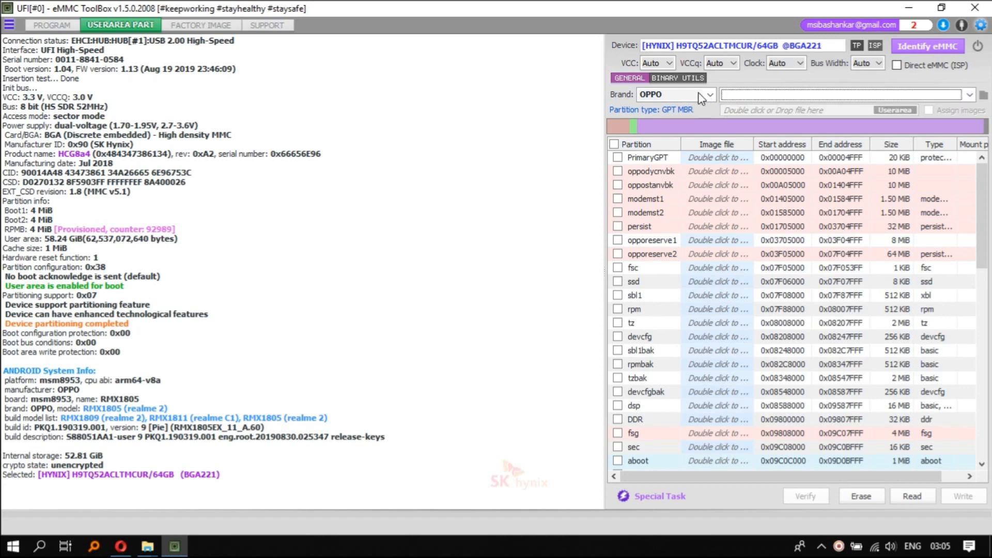
click(698, 92)
scroll(689, 106, up, 2)
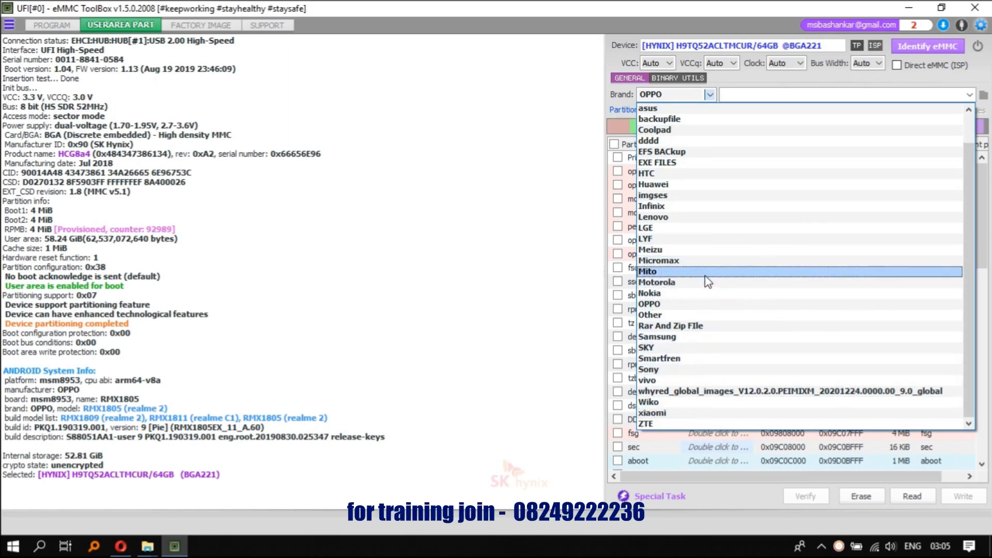
click(703, 316)
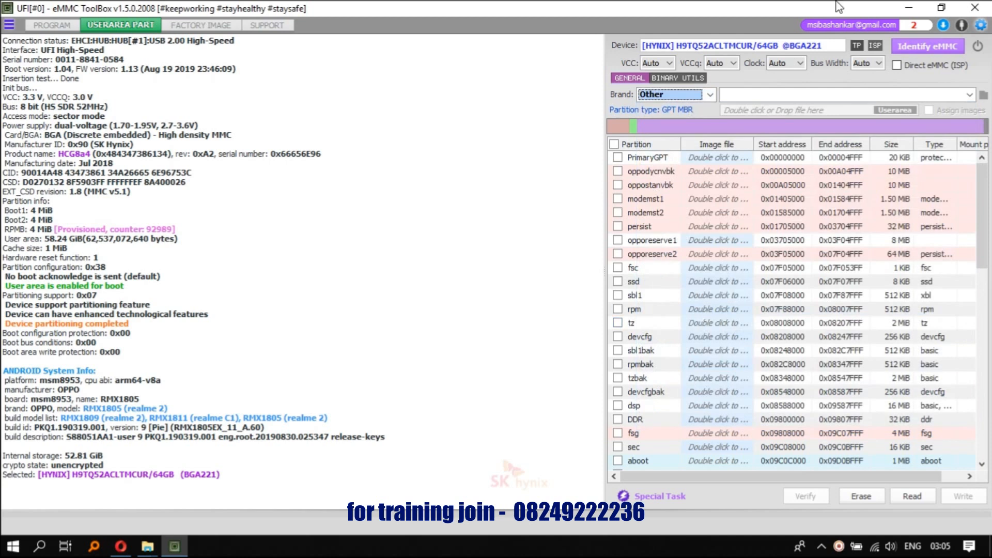
click(816, 95)
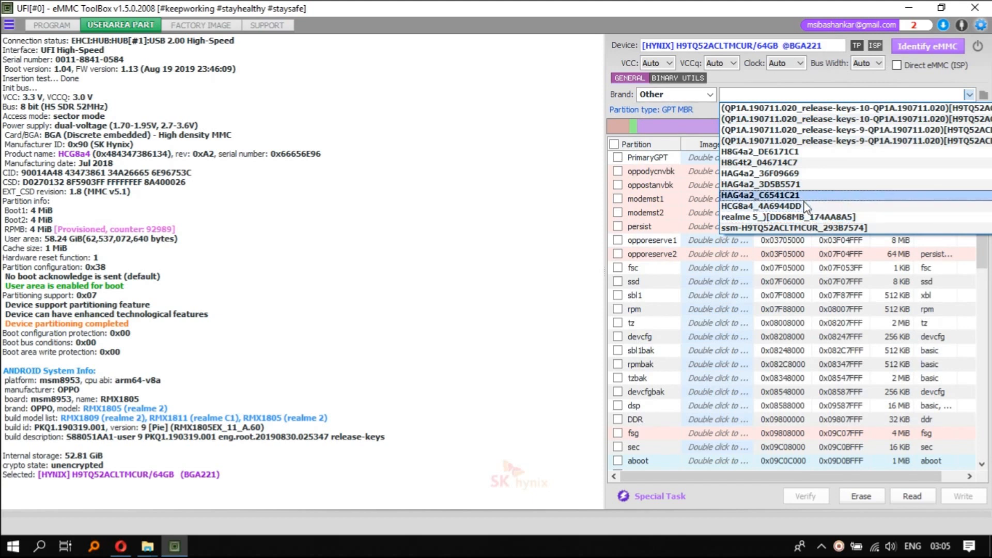
click(785, 206)
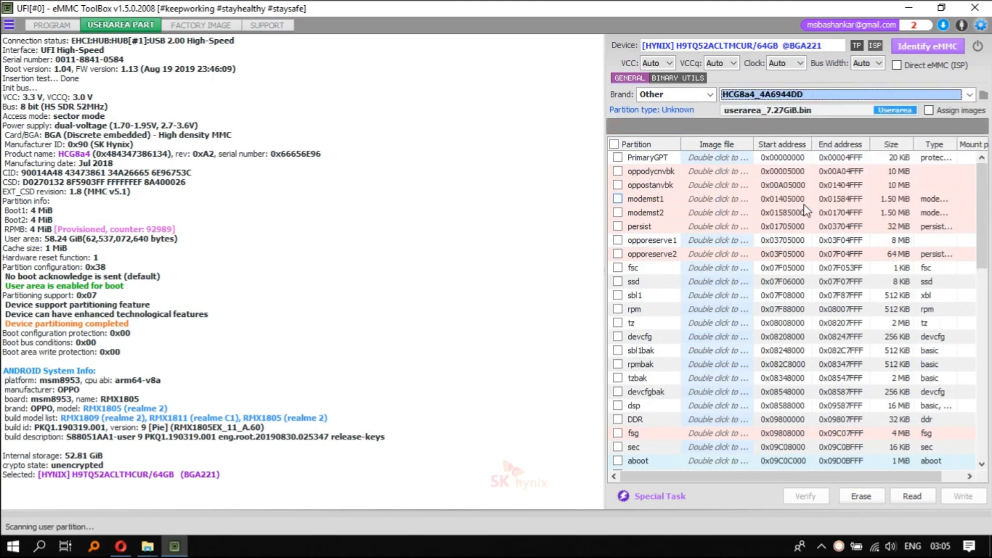